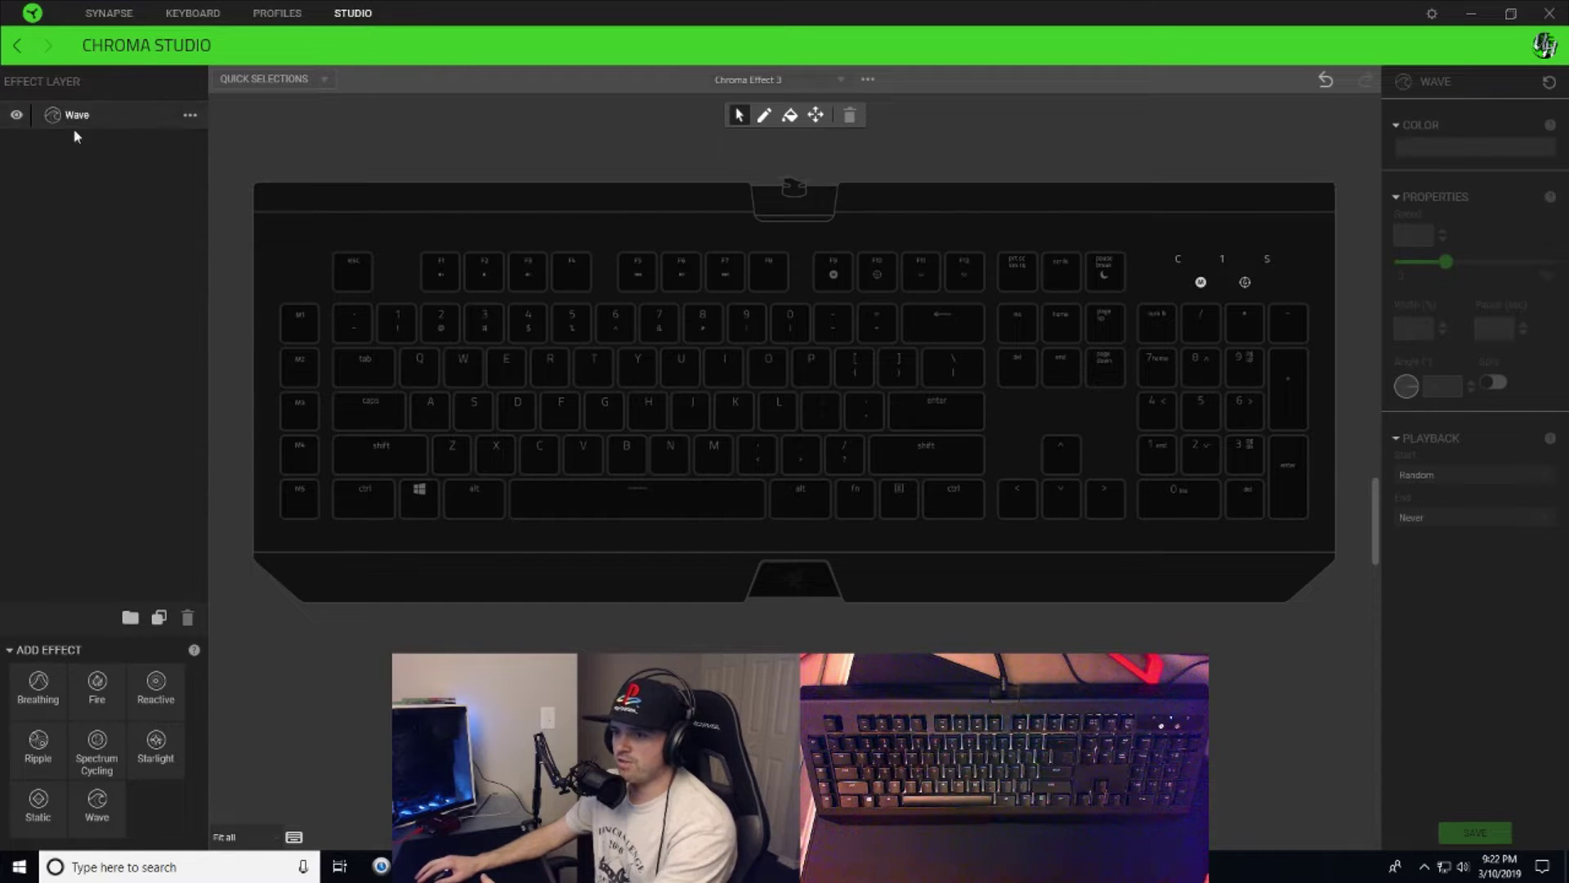
Box-select the whole keyboard so the Wave layer (speed 15, width 100, angle 90) covers every key.
left_click(190, 116)
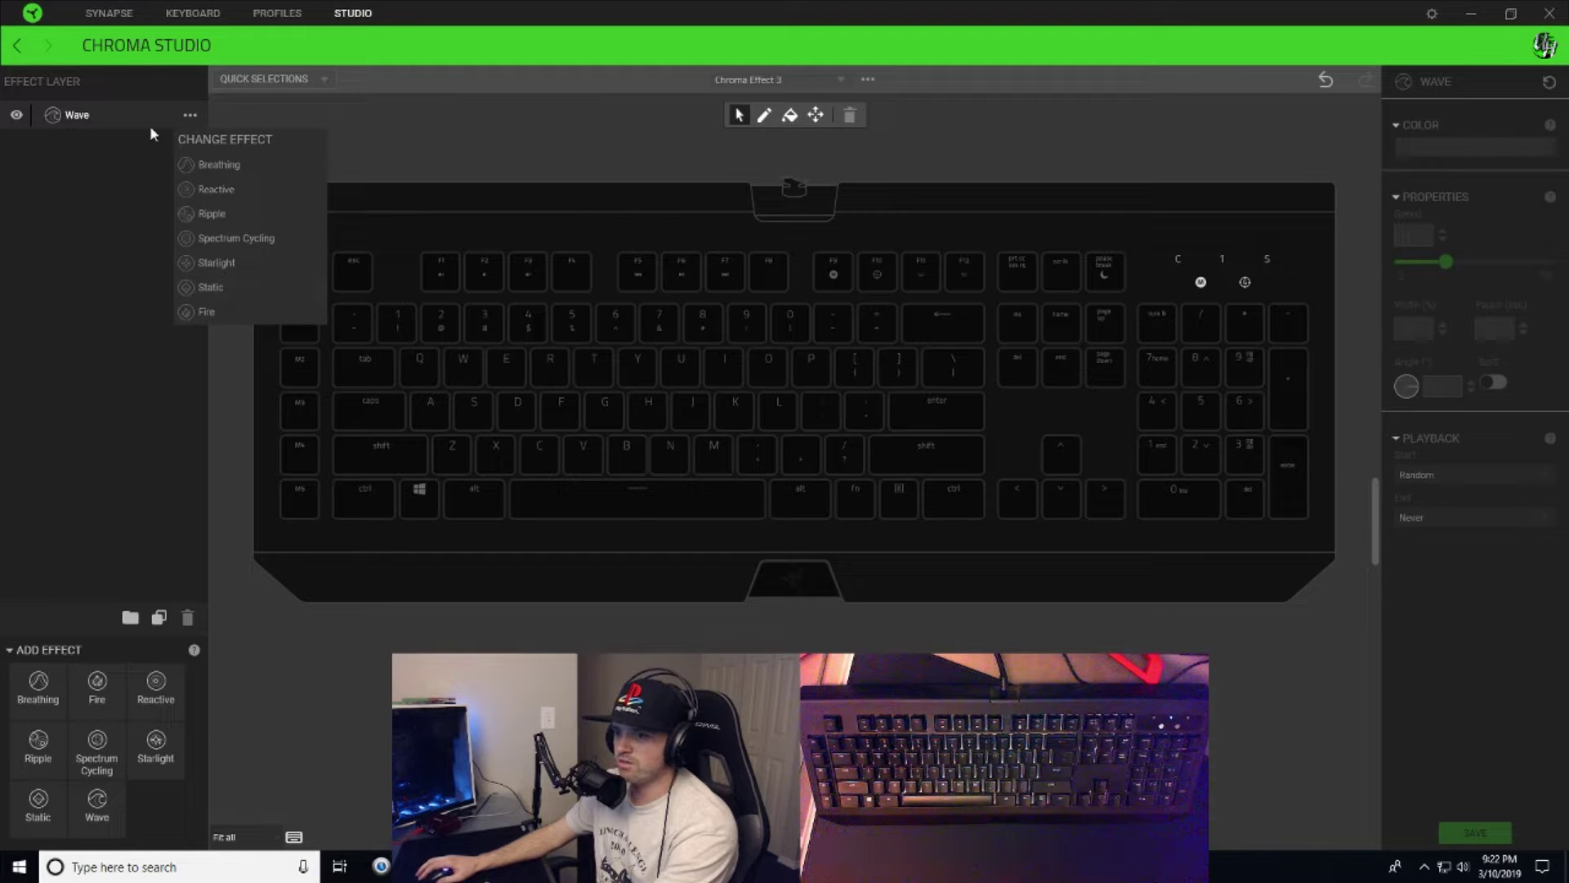
left_click(118, 170)
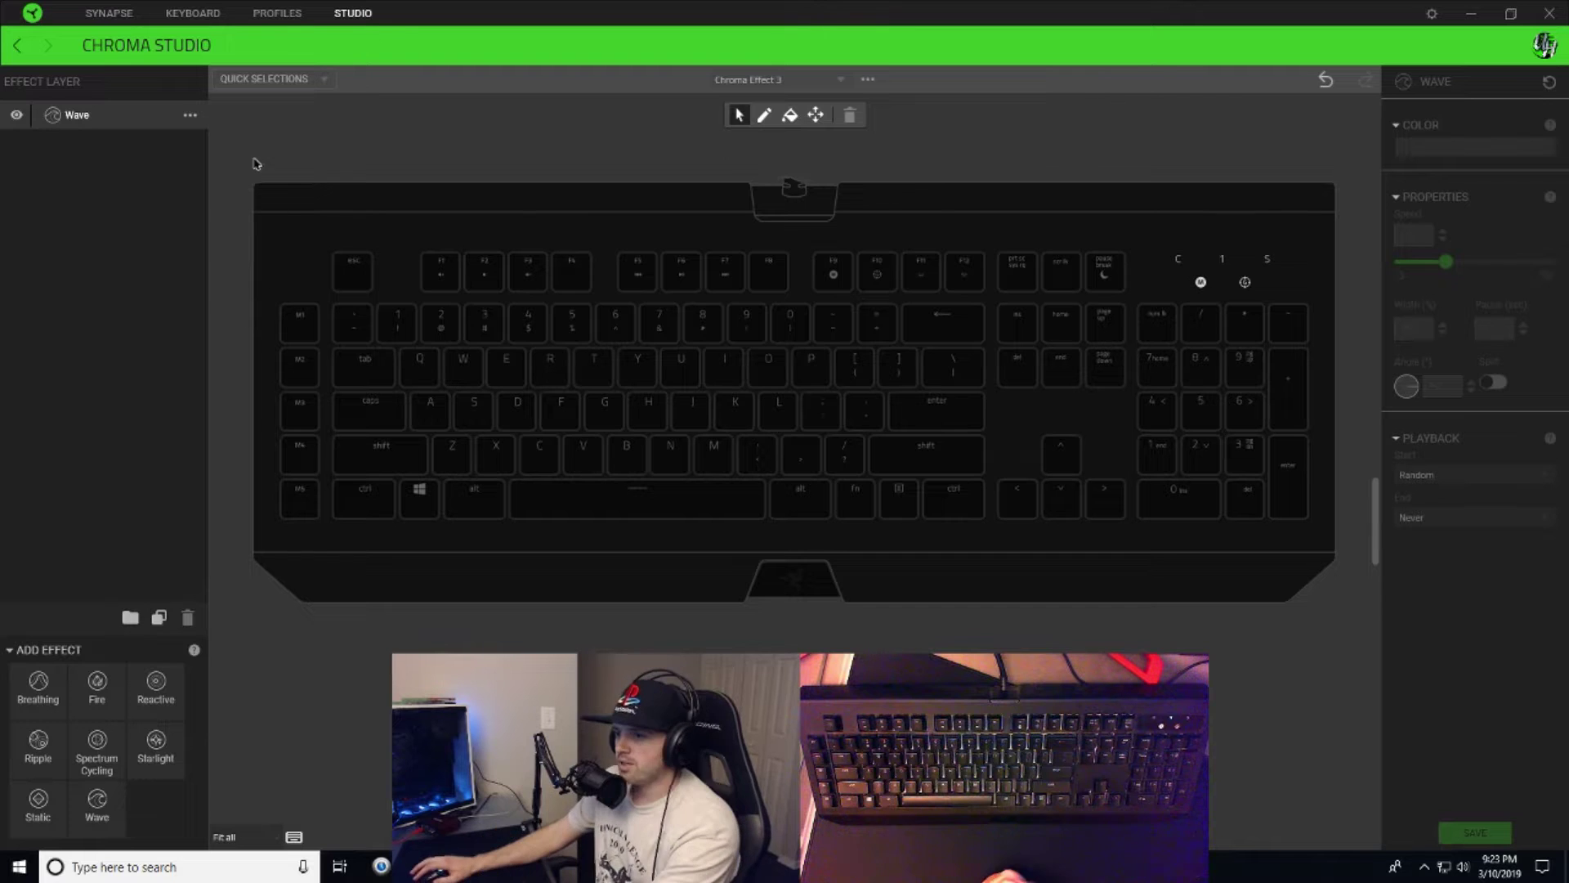
left_click_drag(223, 143, 1345, 697)
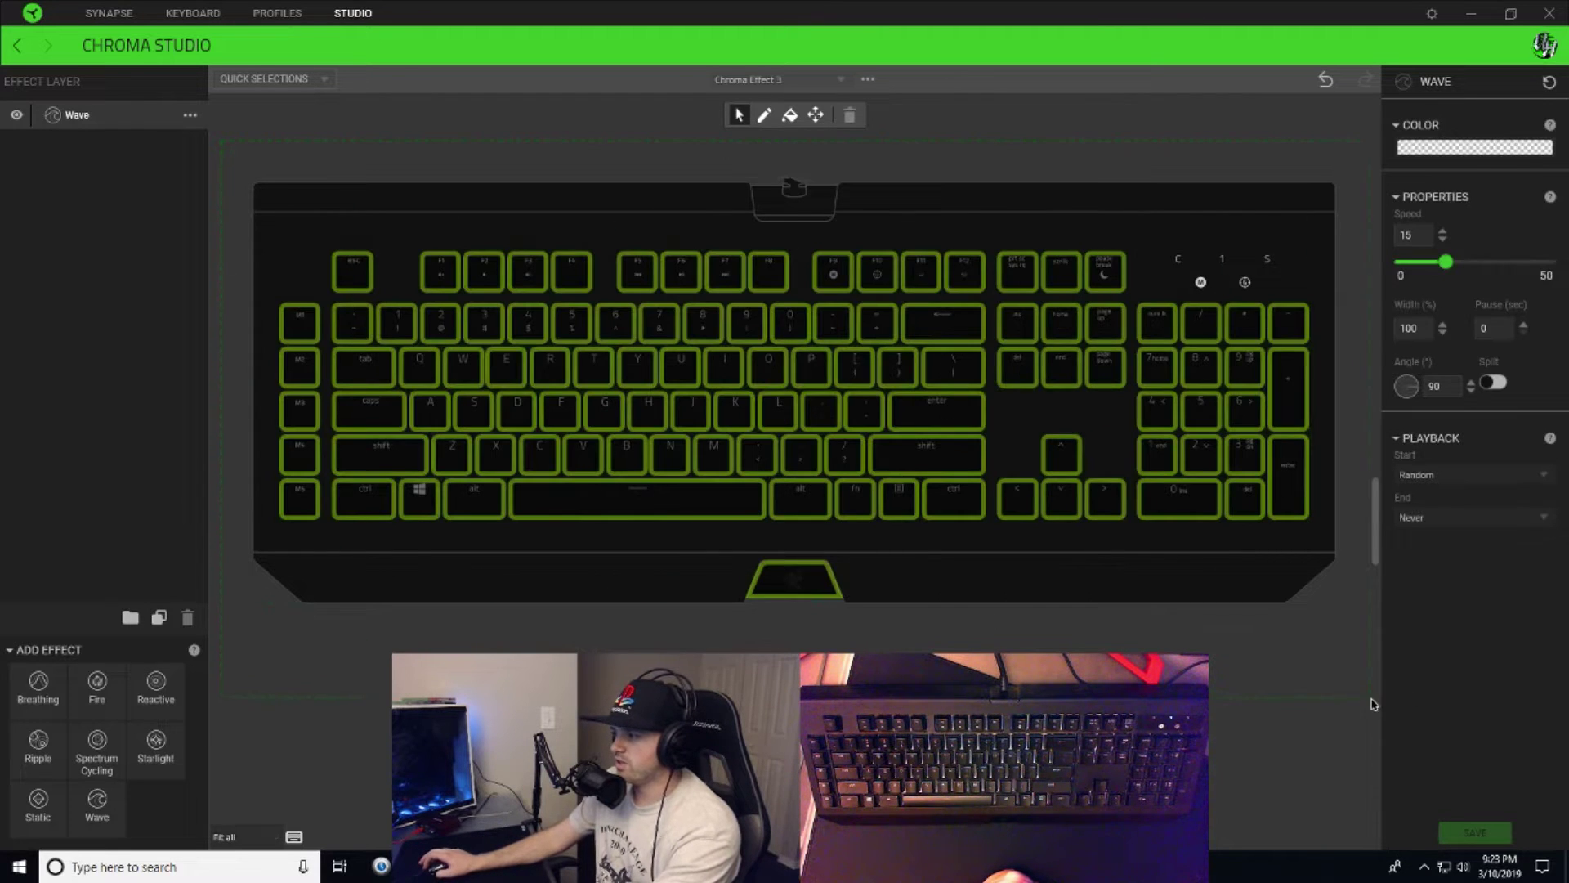
left_click(1435, 149)
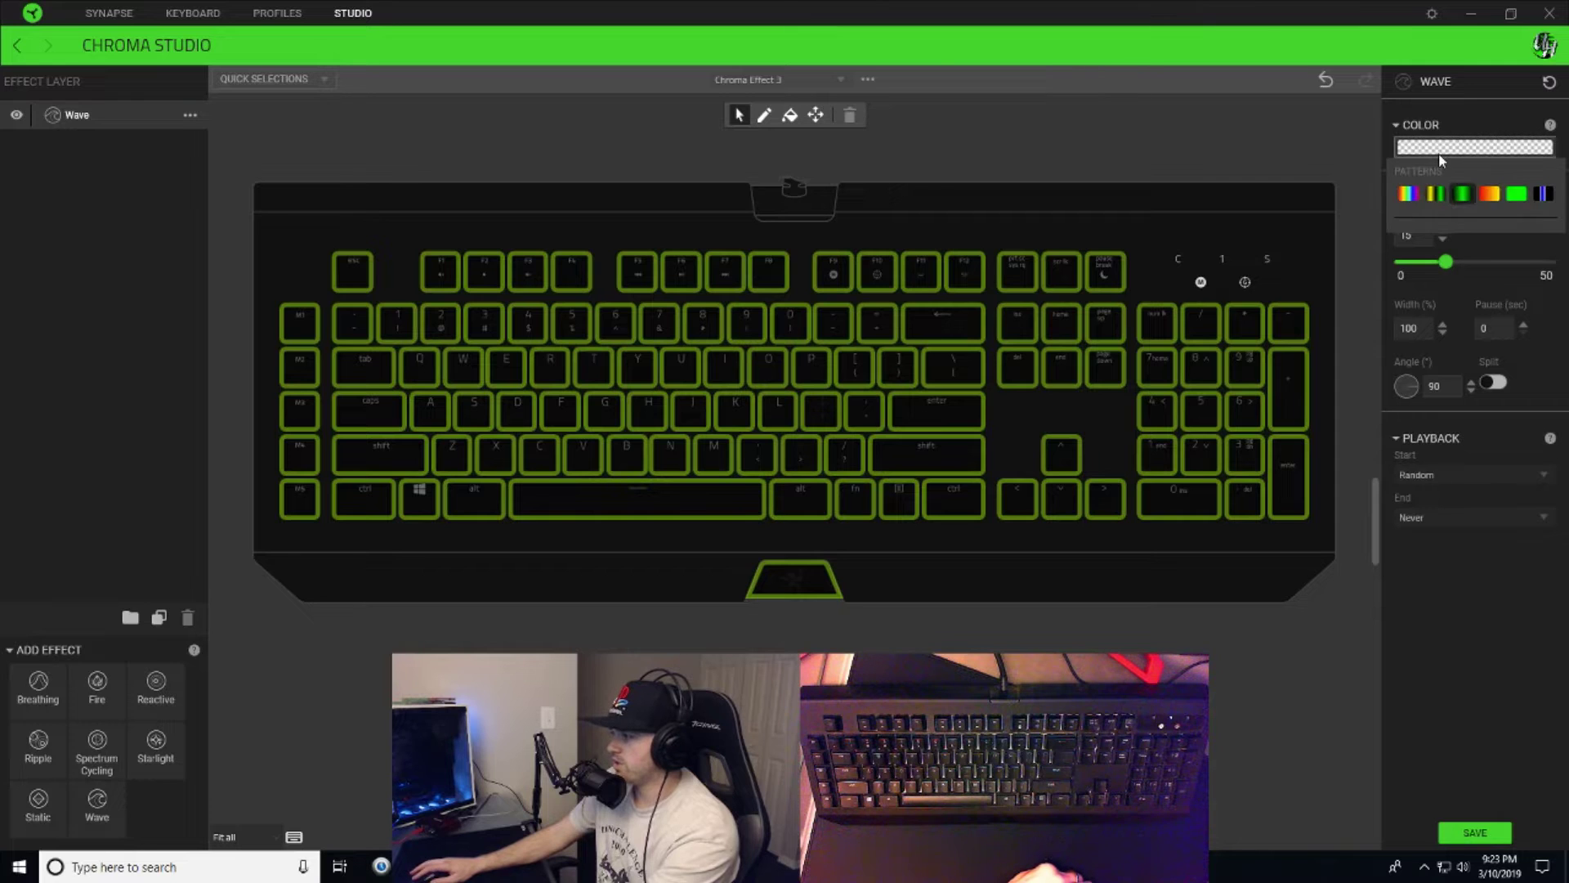
Apply the yellow-green preset gradient and turn its second stop bright blue 062AFF, nudged slightly left.
left_click(1437, 196)
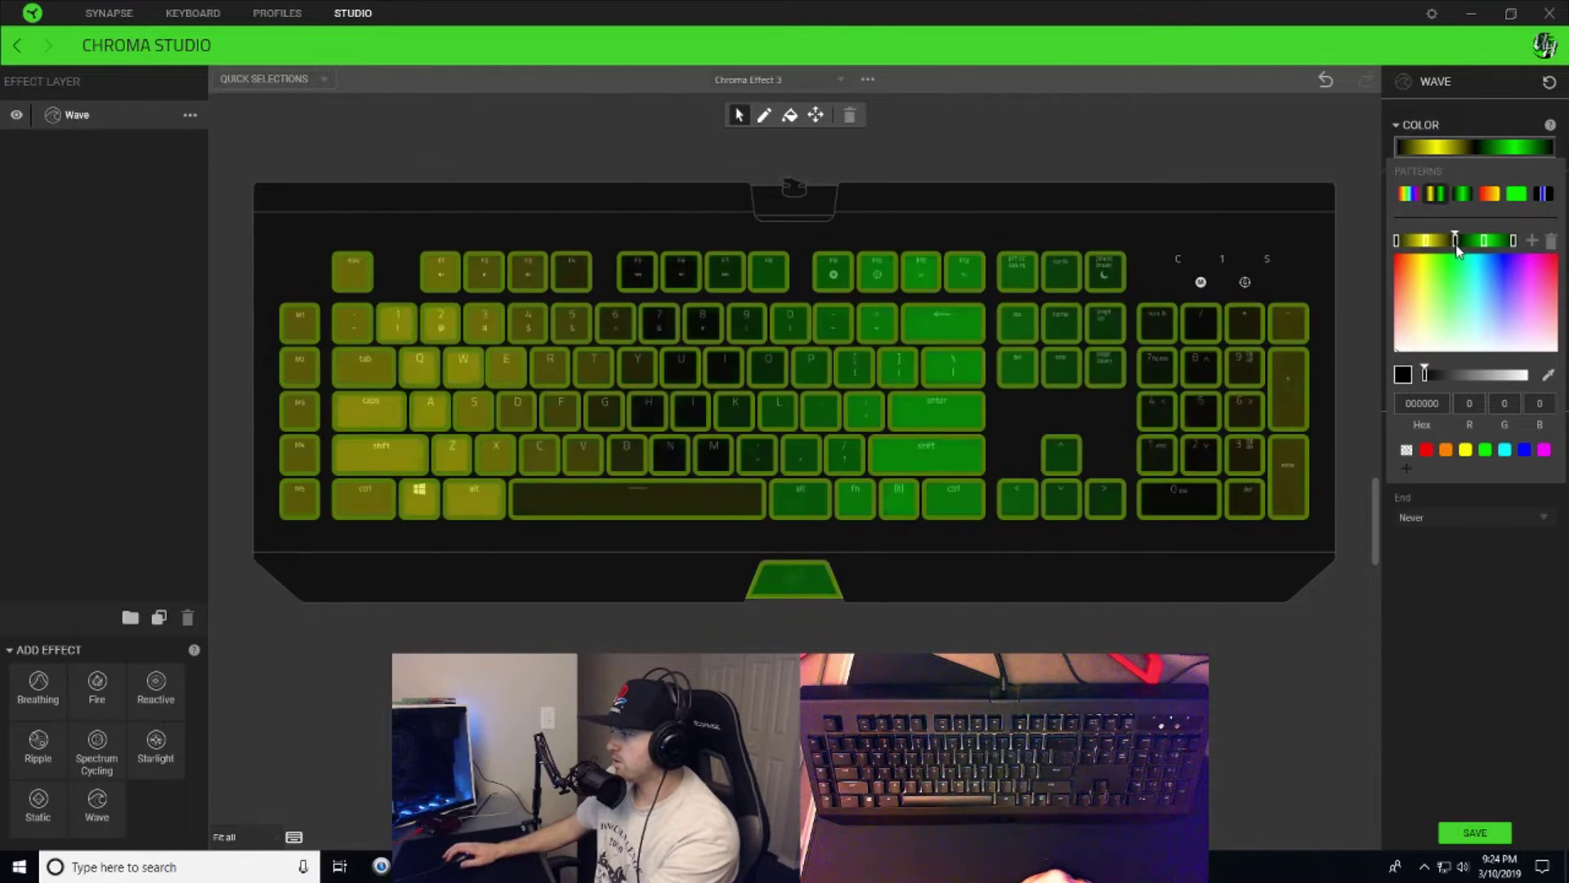
left_click_drag(1456, 245, 1453, 243)
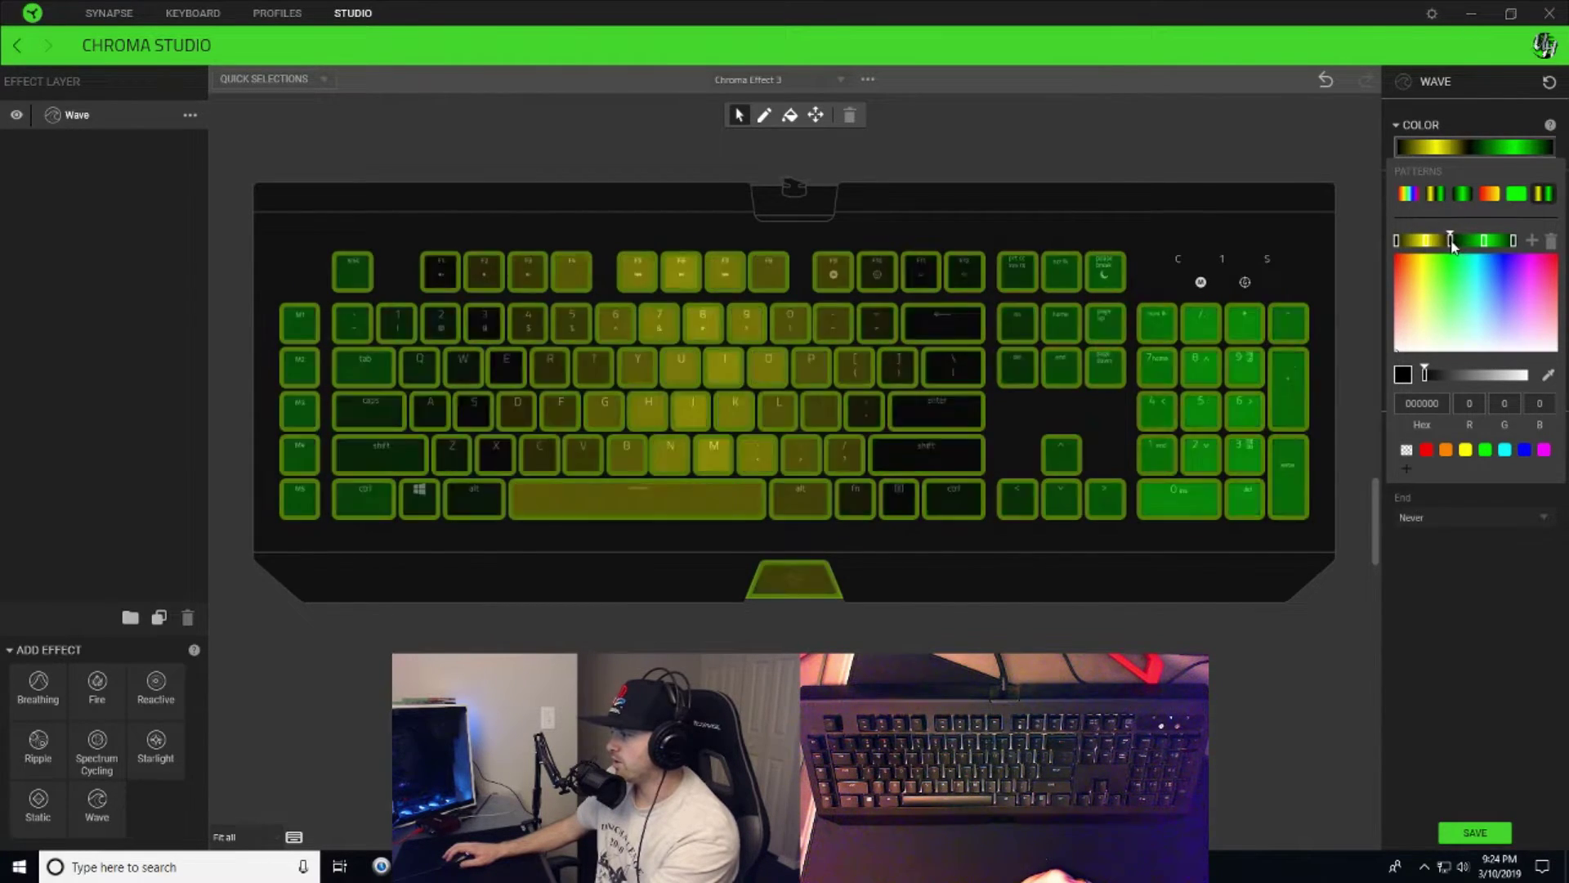
left_click(1524, 451)
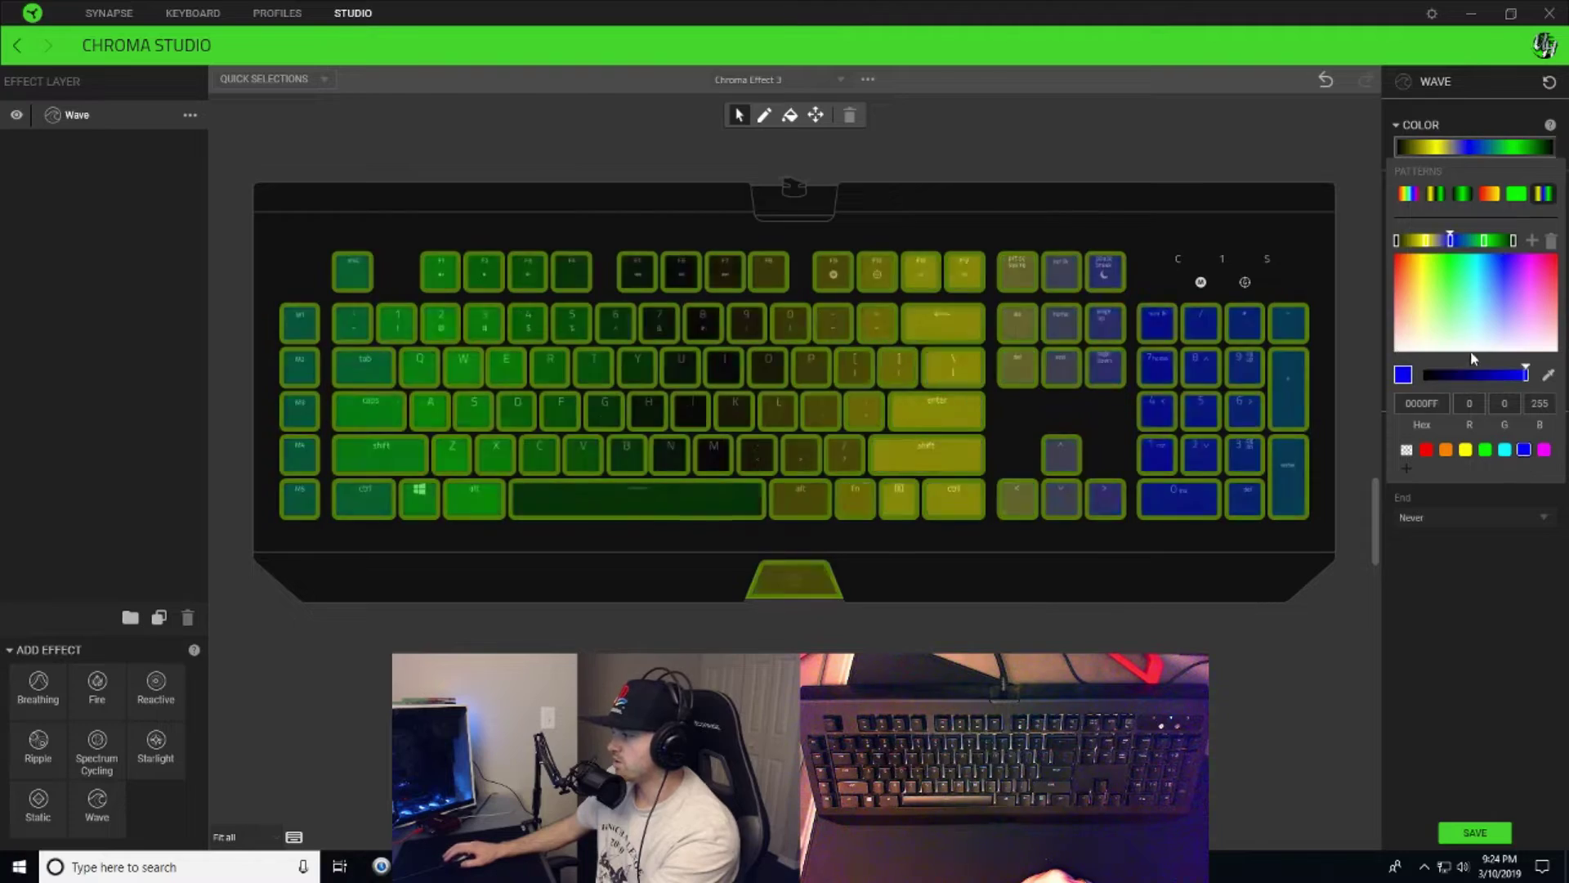
left_click(1500, 255)
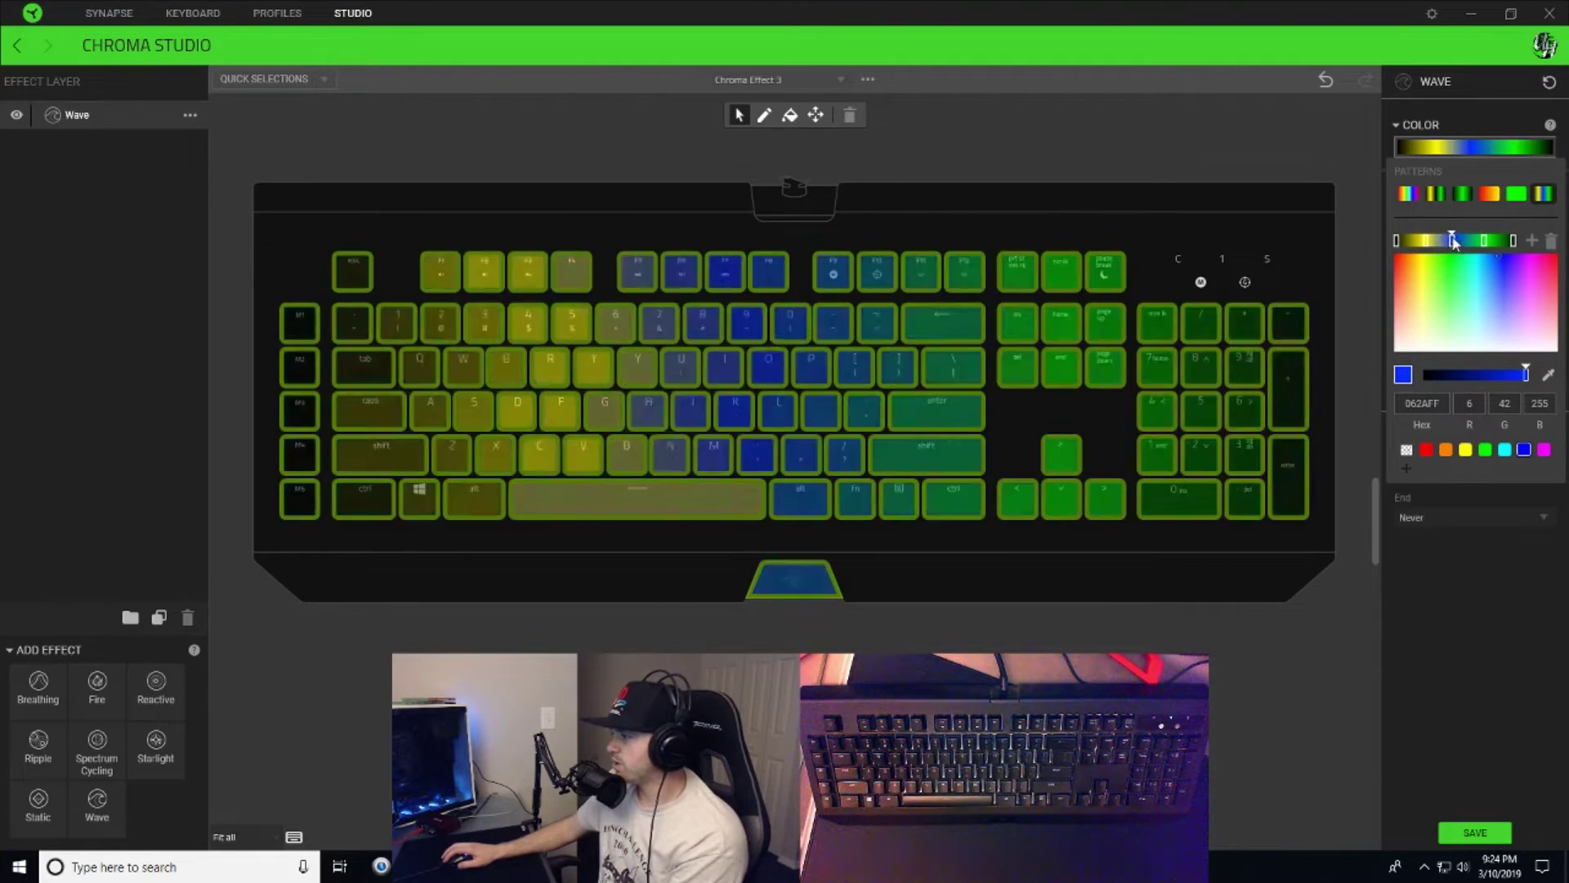
left_click_drag(1454, 243, 1451, 245)
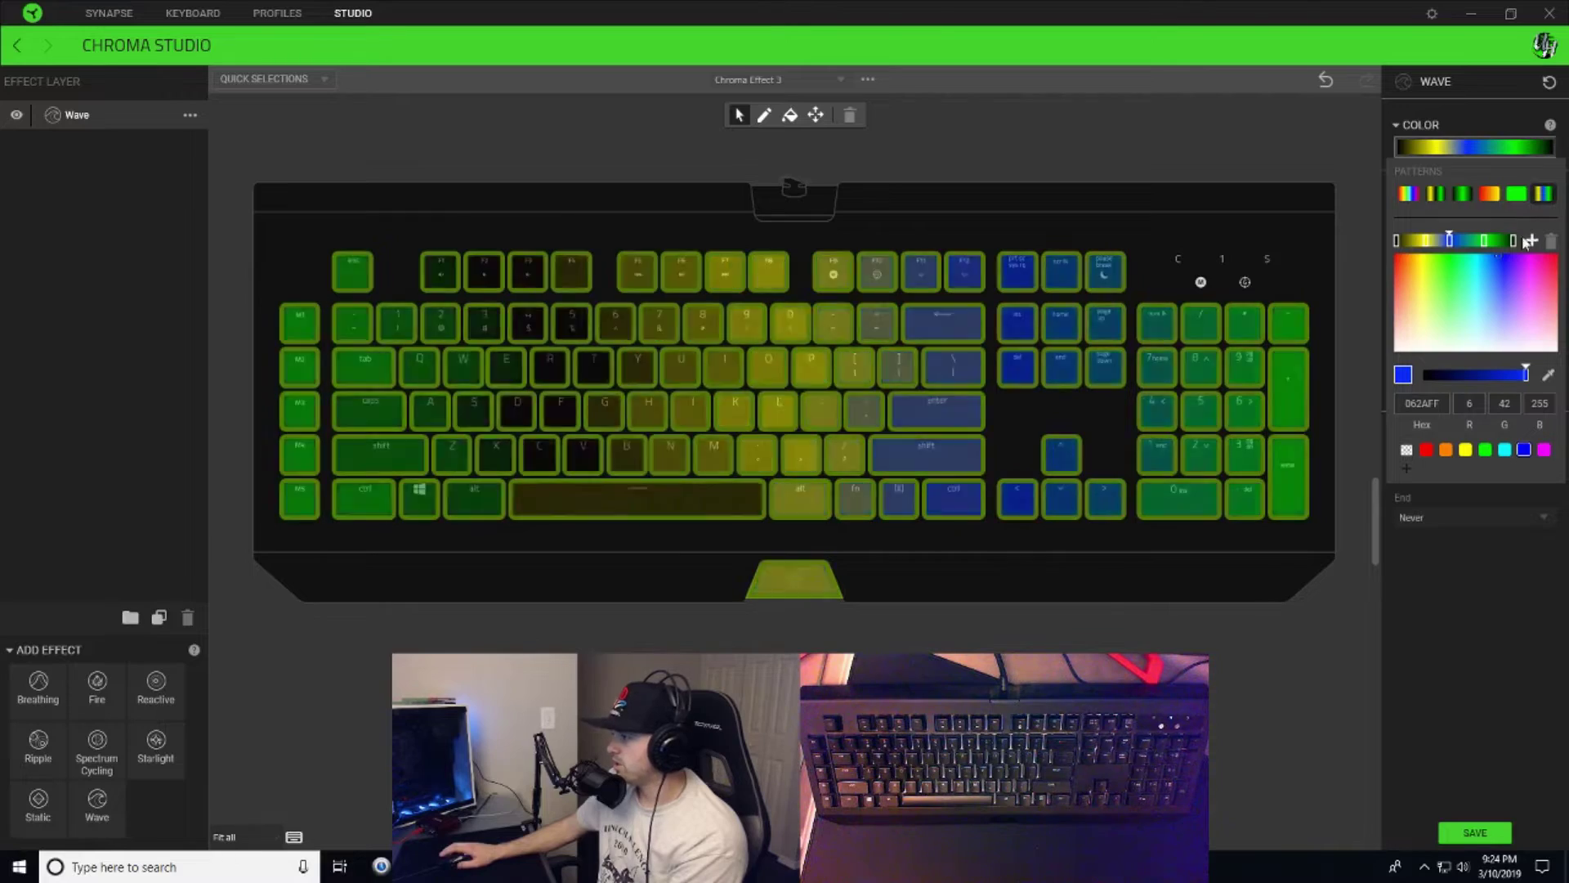
left_click_drag(1451, 246, 1449, 246)
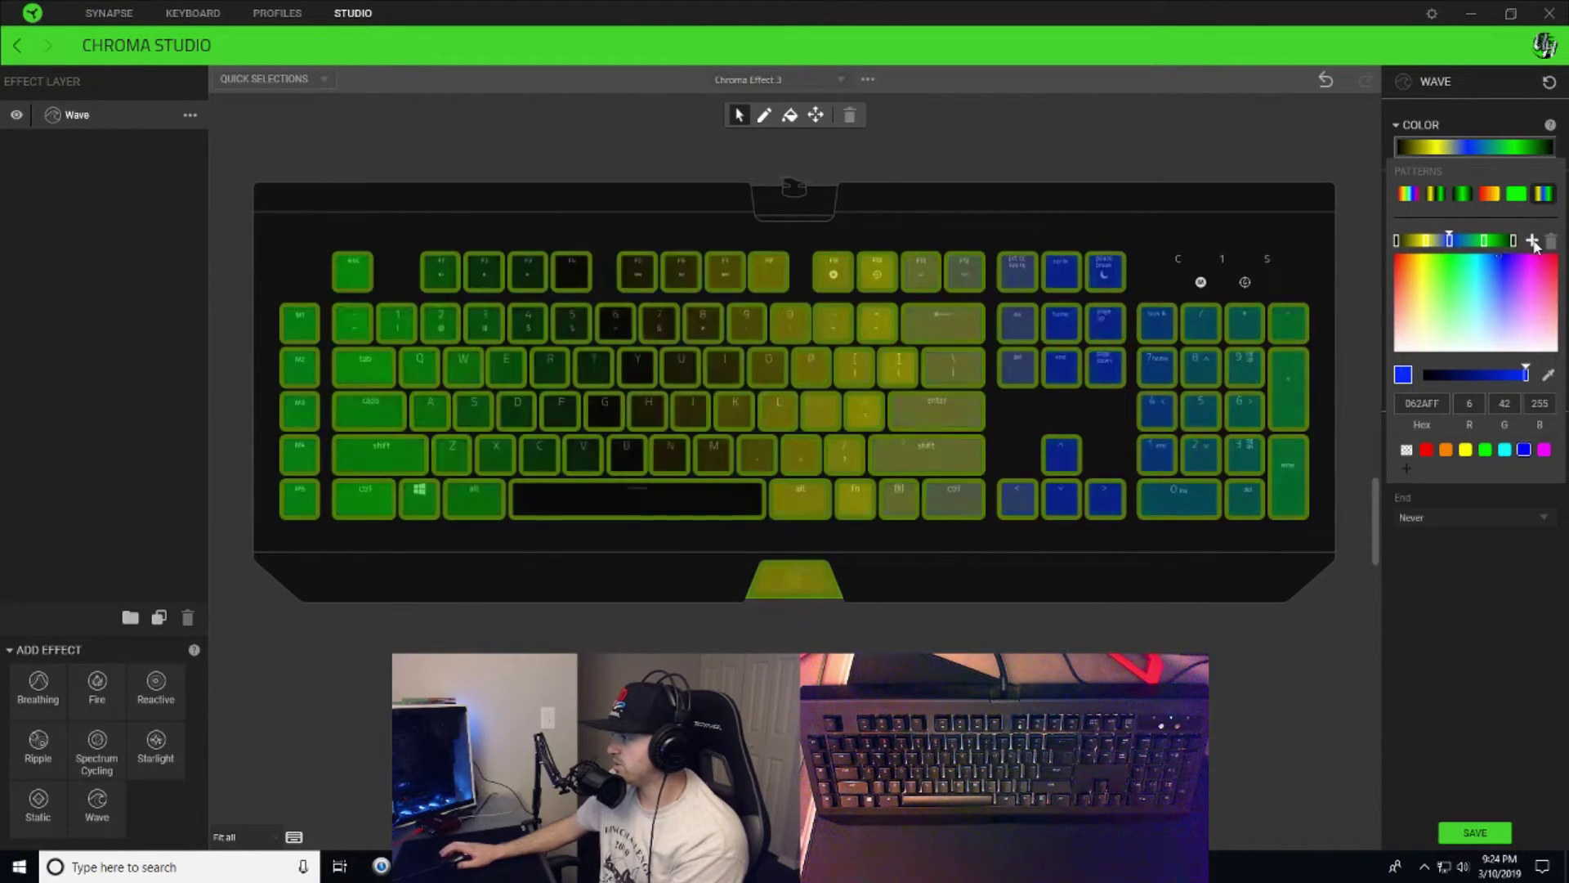
Add a colour stop and turn the yellow stop white, sliding it further right.
left_click(1533, 242)
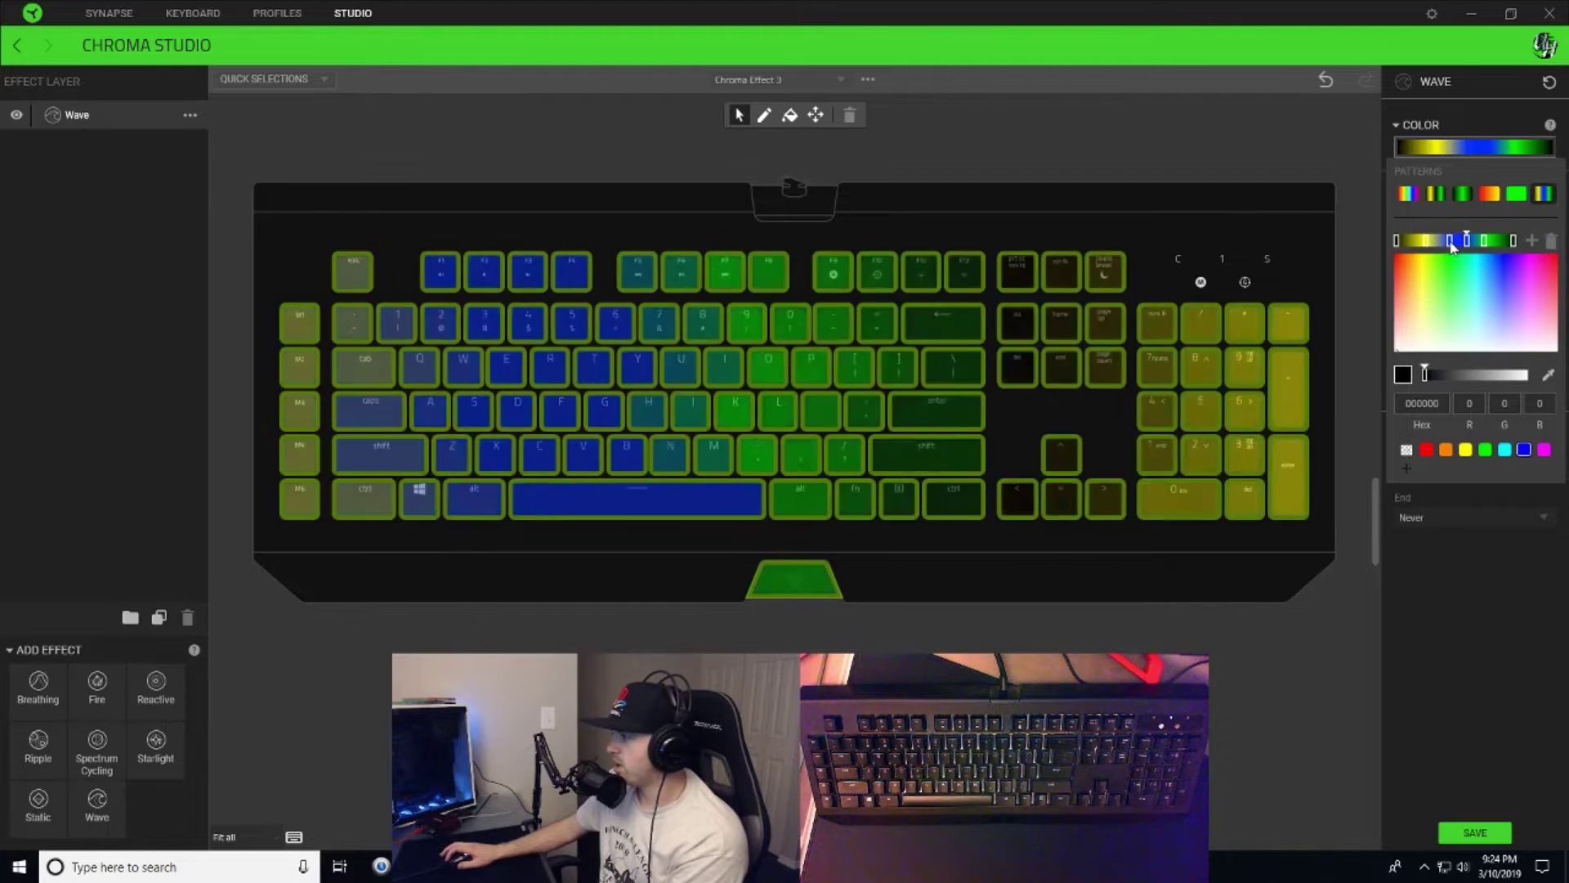
mouse_move(1452, 245)
left_mouse_down()
mouse_move(1472, 245)
mouse_move(1440, 243)
mouse_move(1456, 244)
left_mouse_up()
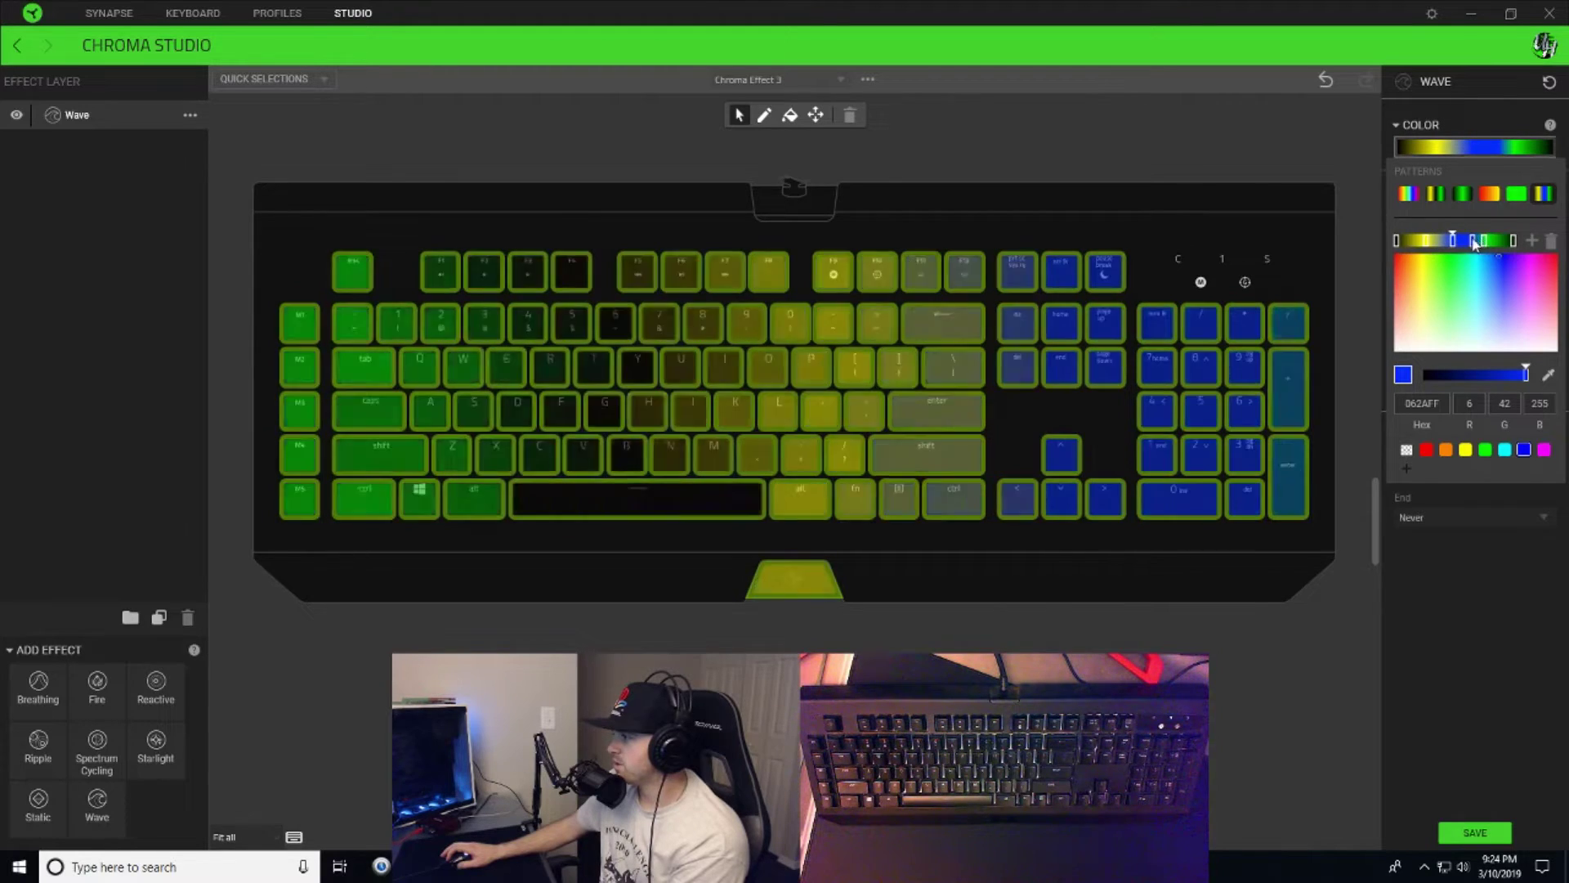
left_click(1484, 242)
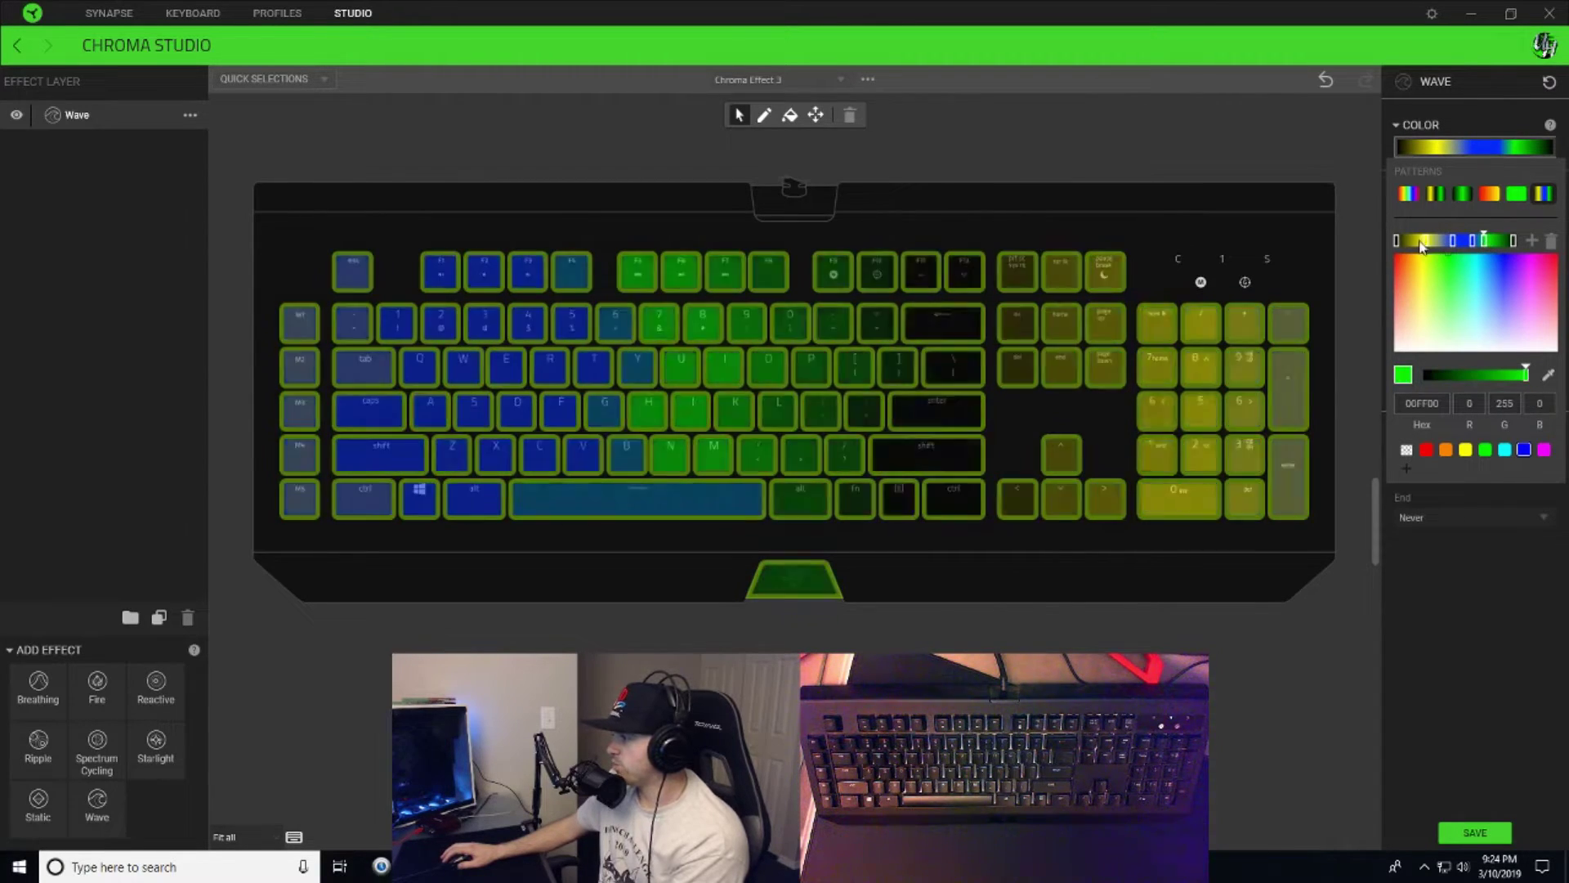
left_click_drag(1430, 245, 1443, 247)
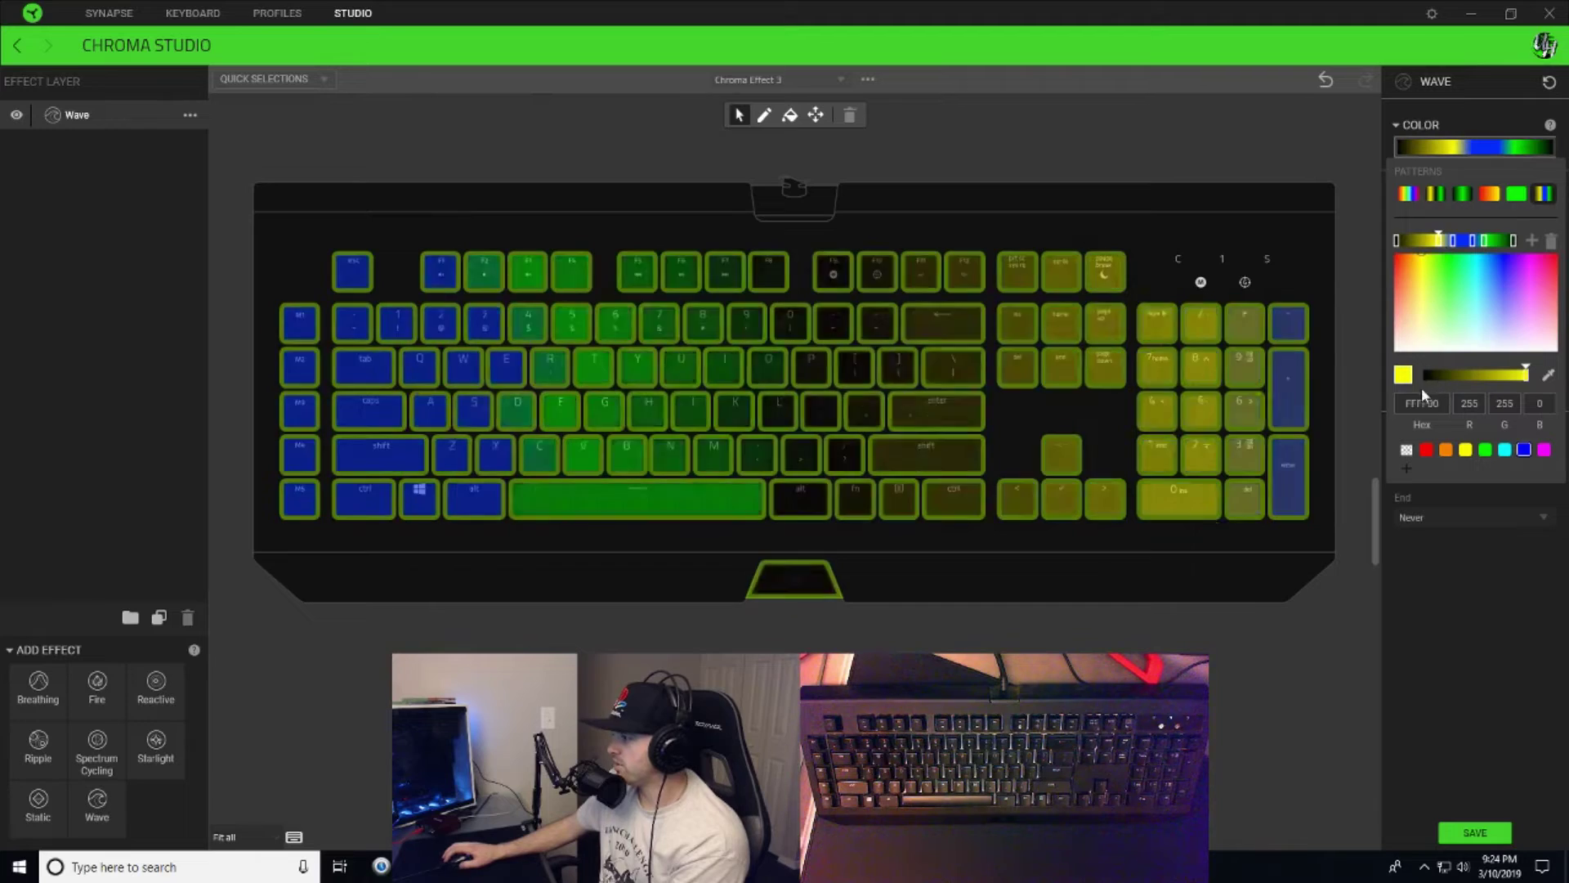
left_click_drag(1430, 321, 1400, 351)
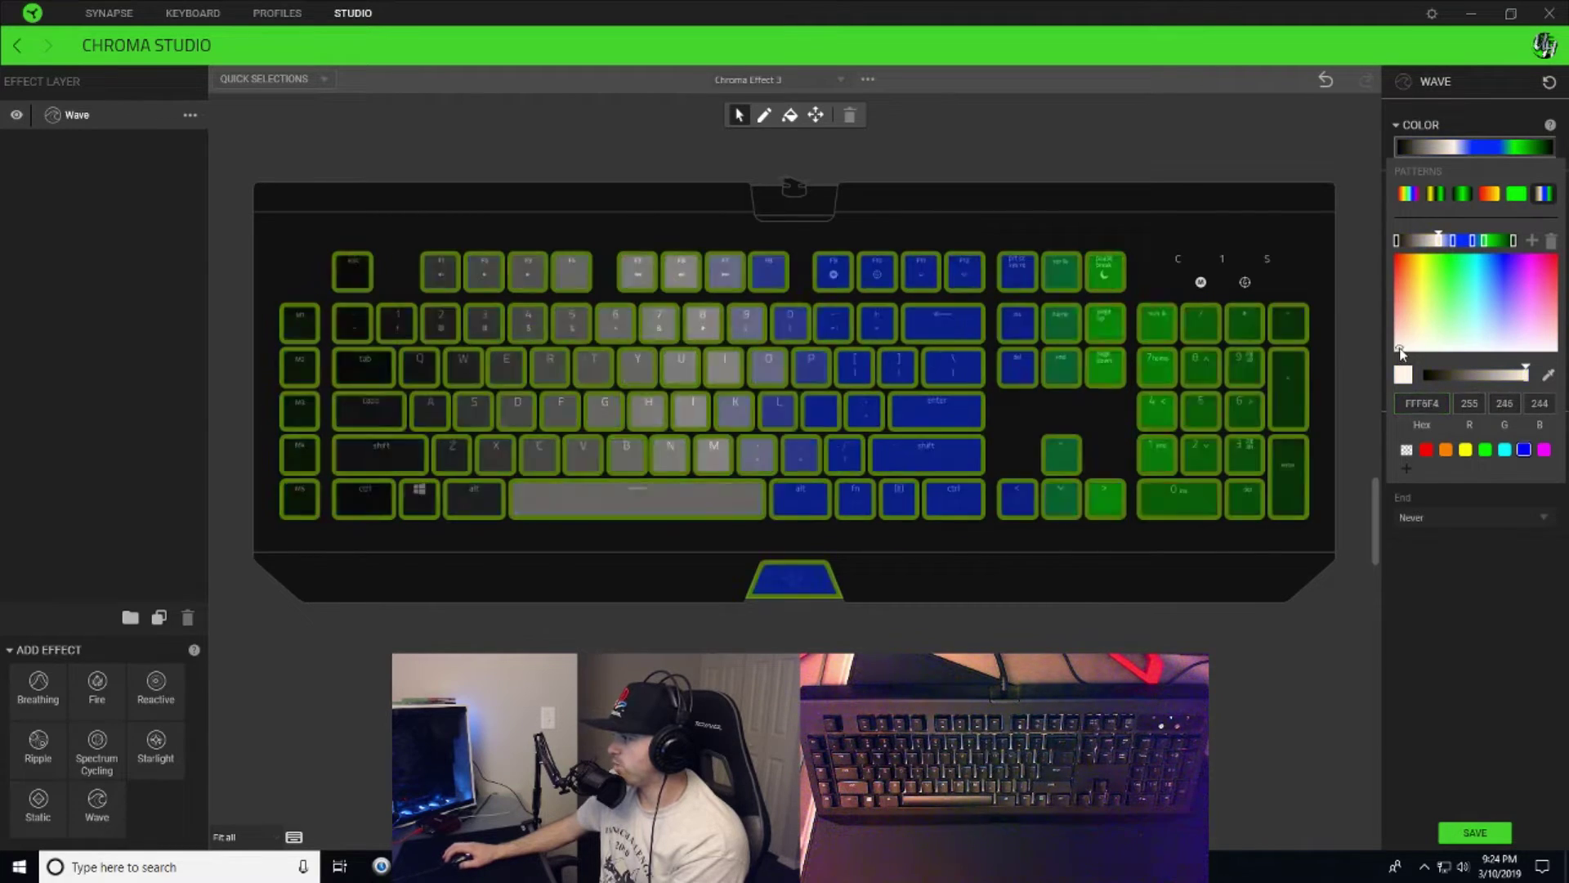
left_click_drag(1453, 301, 1440, 351)
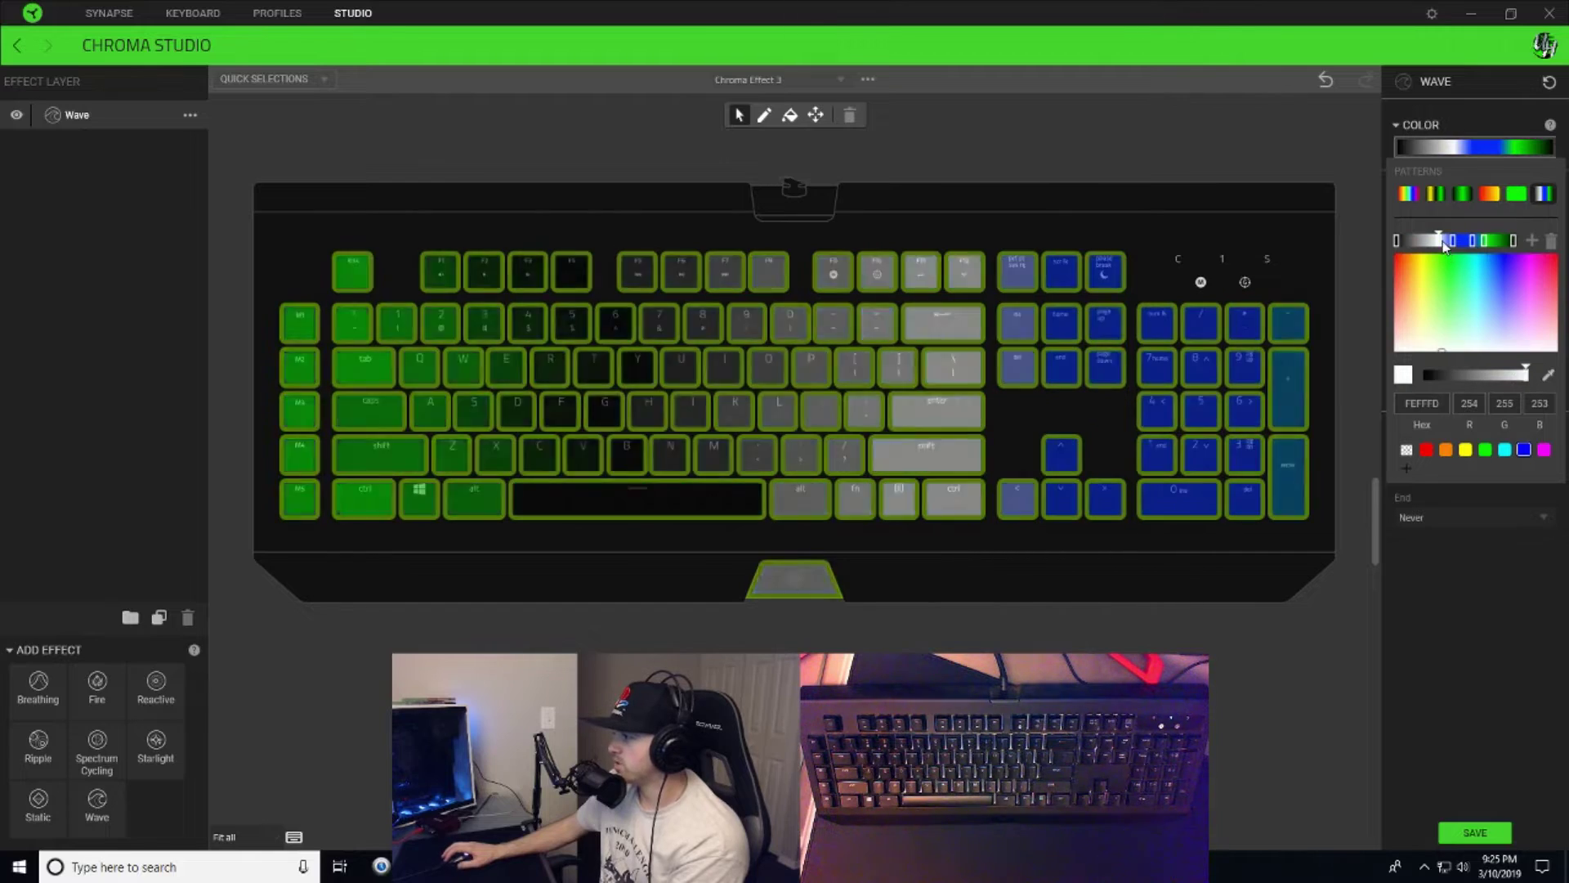
left_click_drag(1440, 244, 1454, 247)
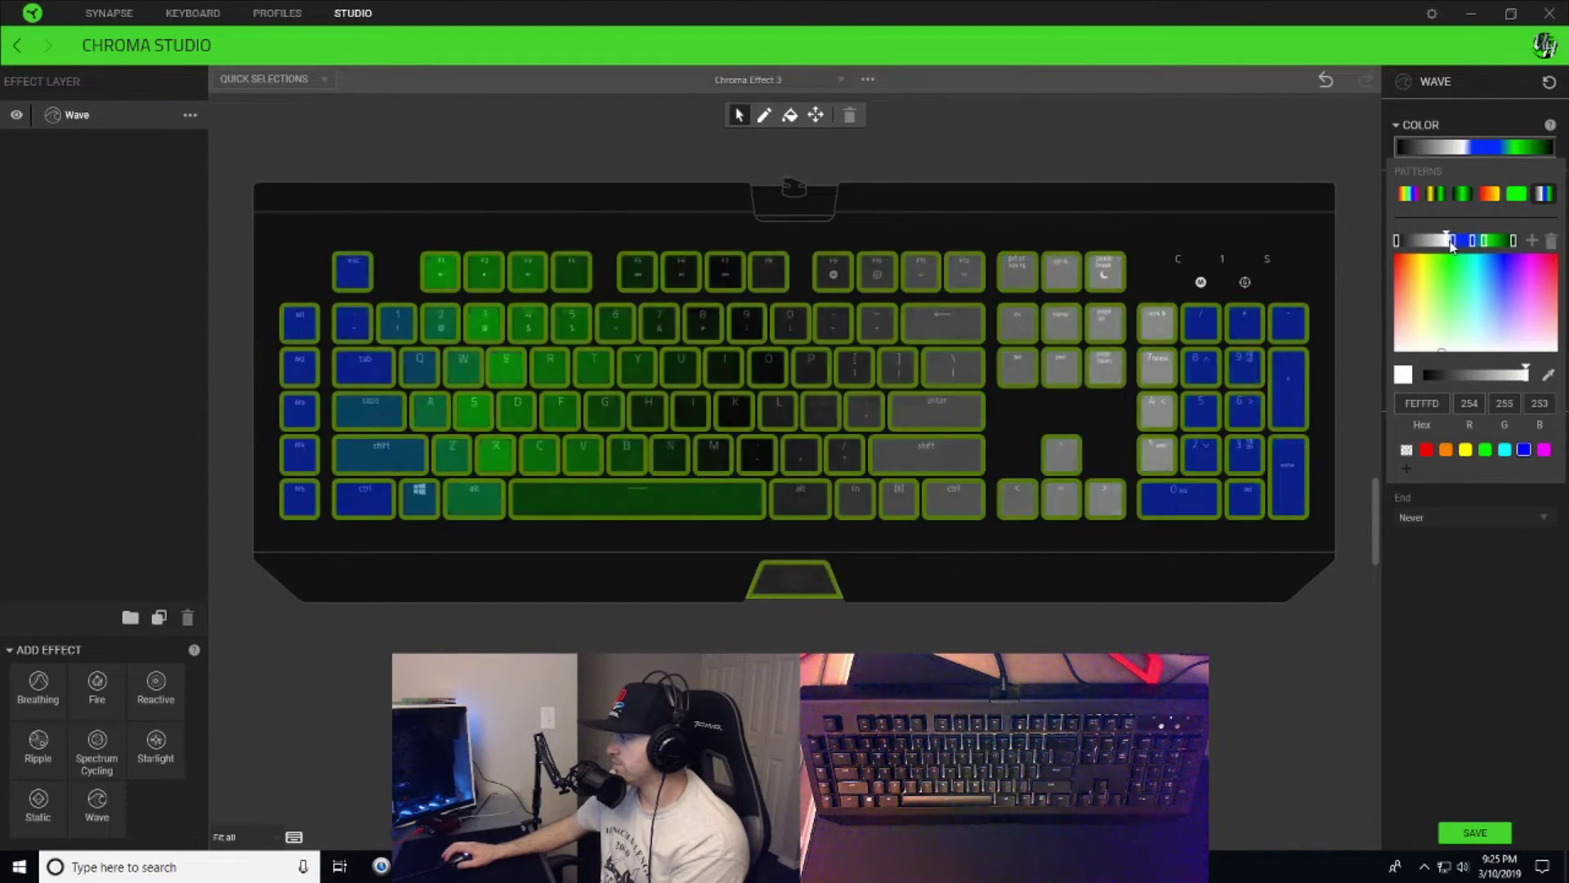
Turn the green stop near-white and drag both black end stops inward on the gradient.
left_click(1476, 241)
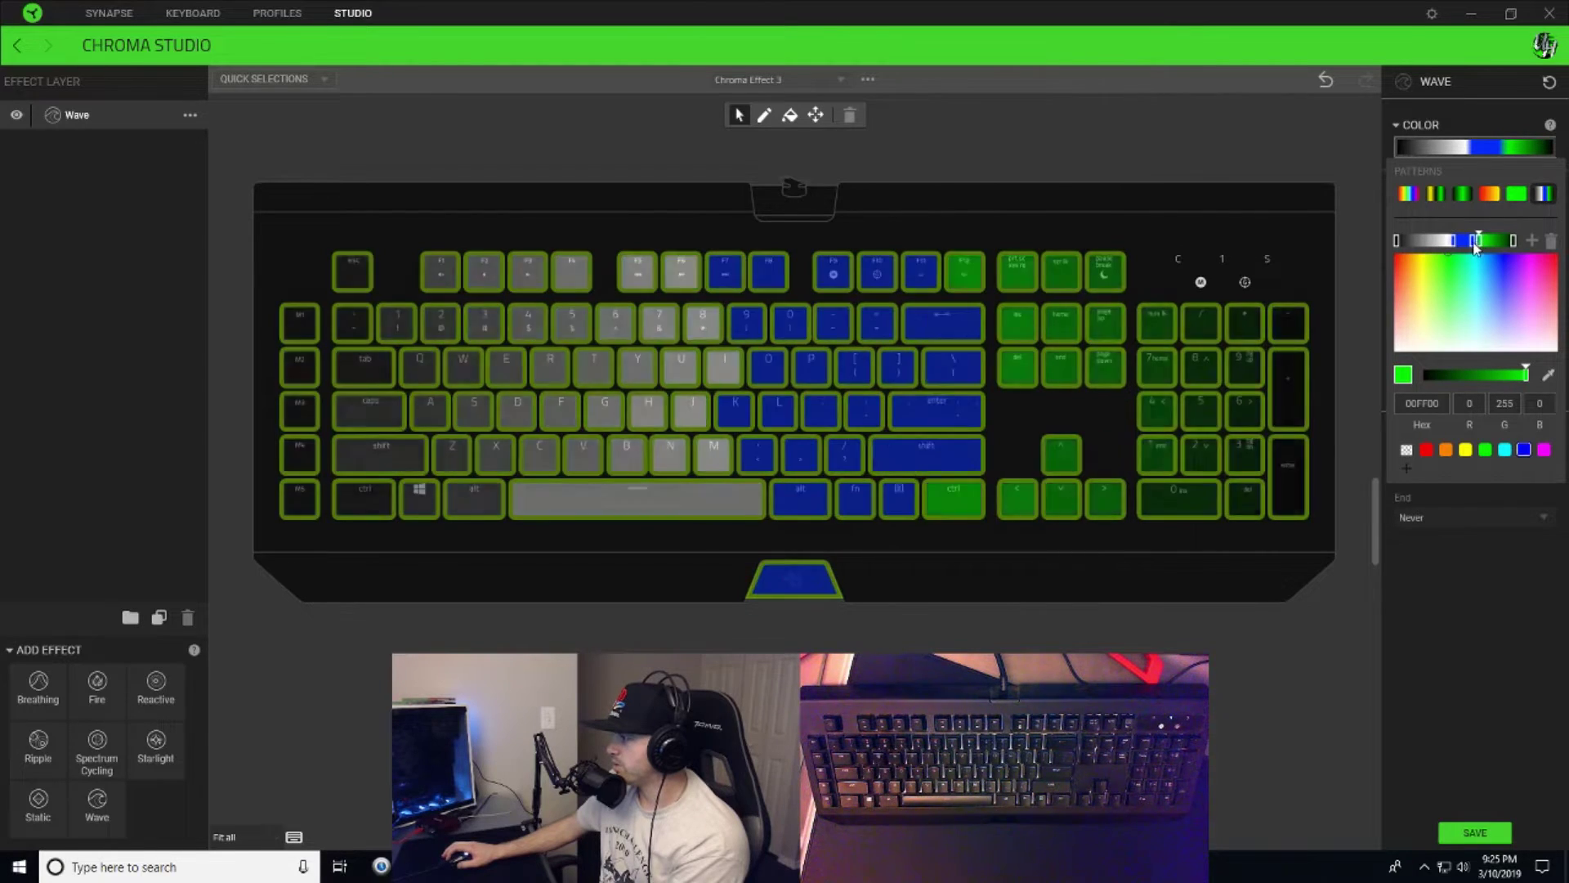
left_click(1474, 242)
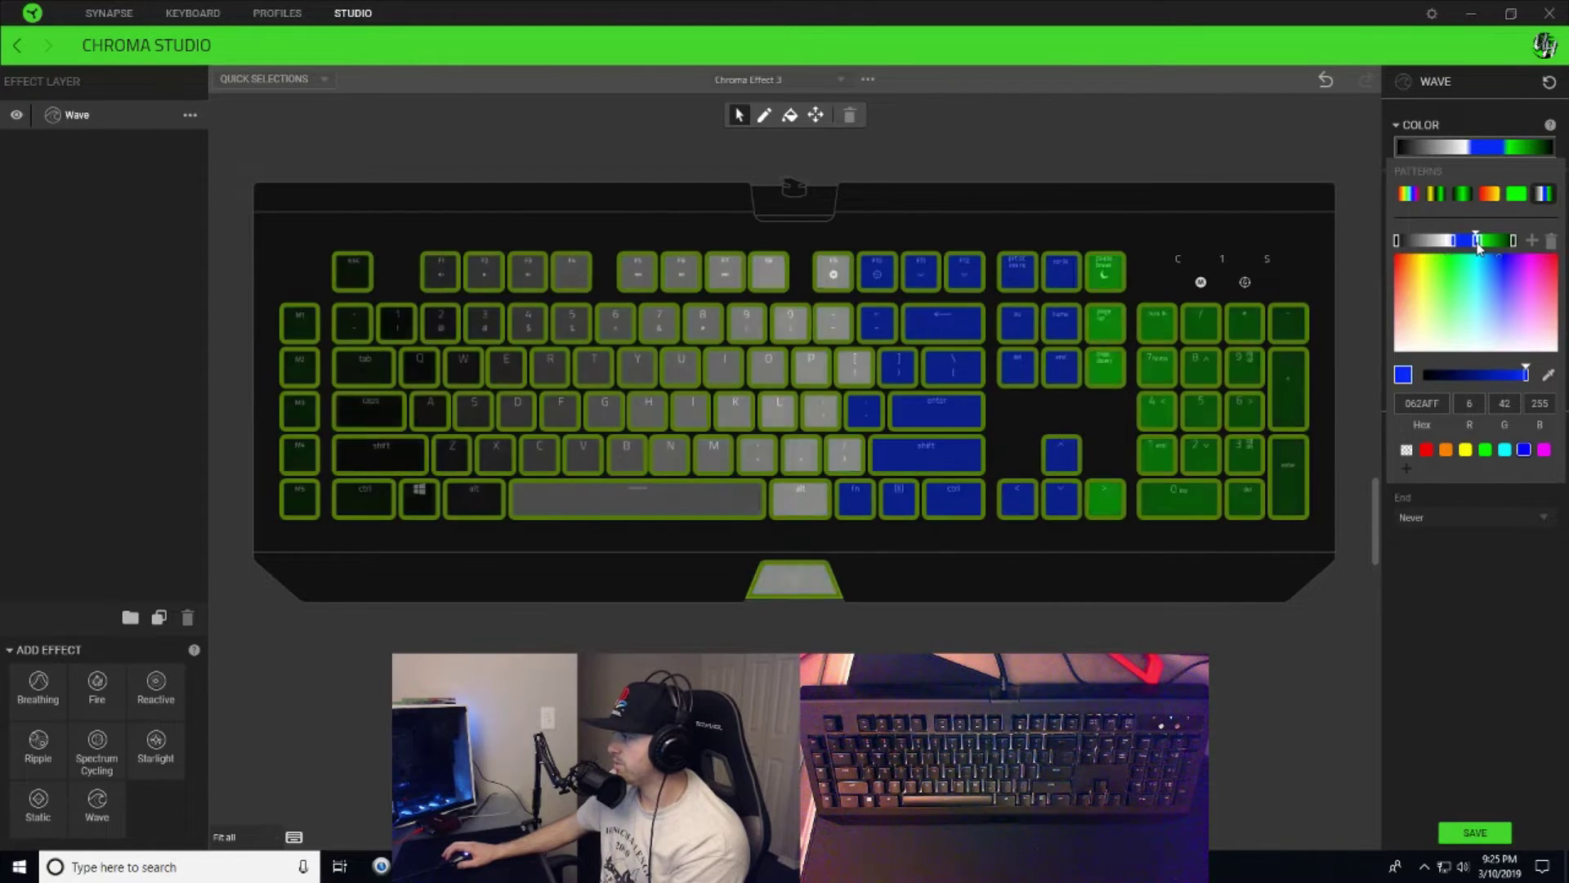
left_click(1477, 241)
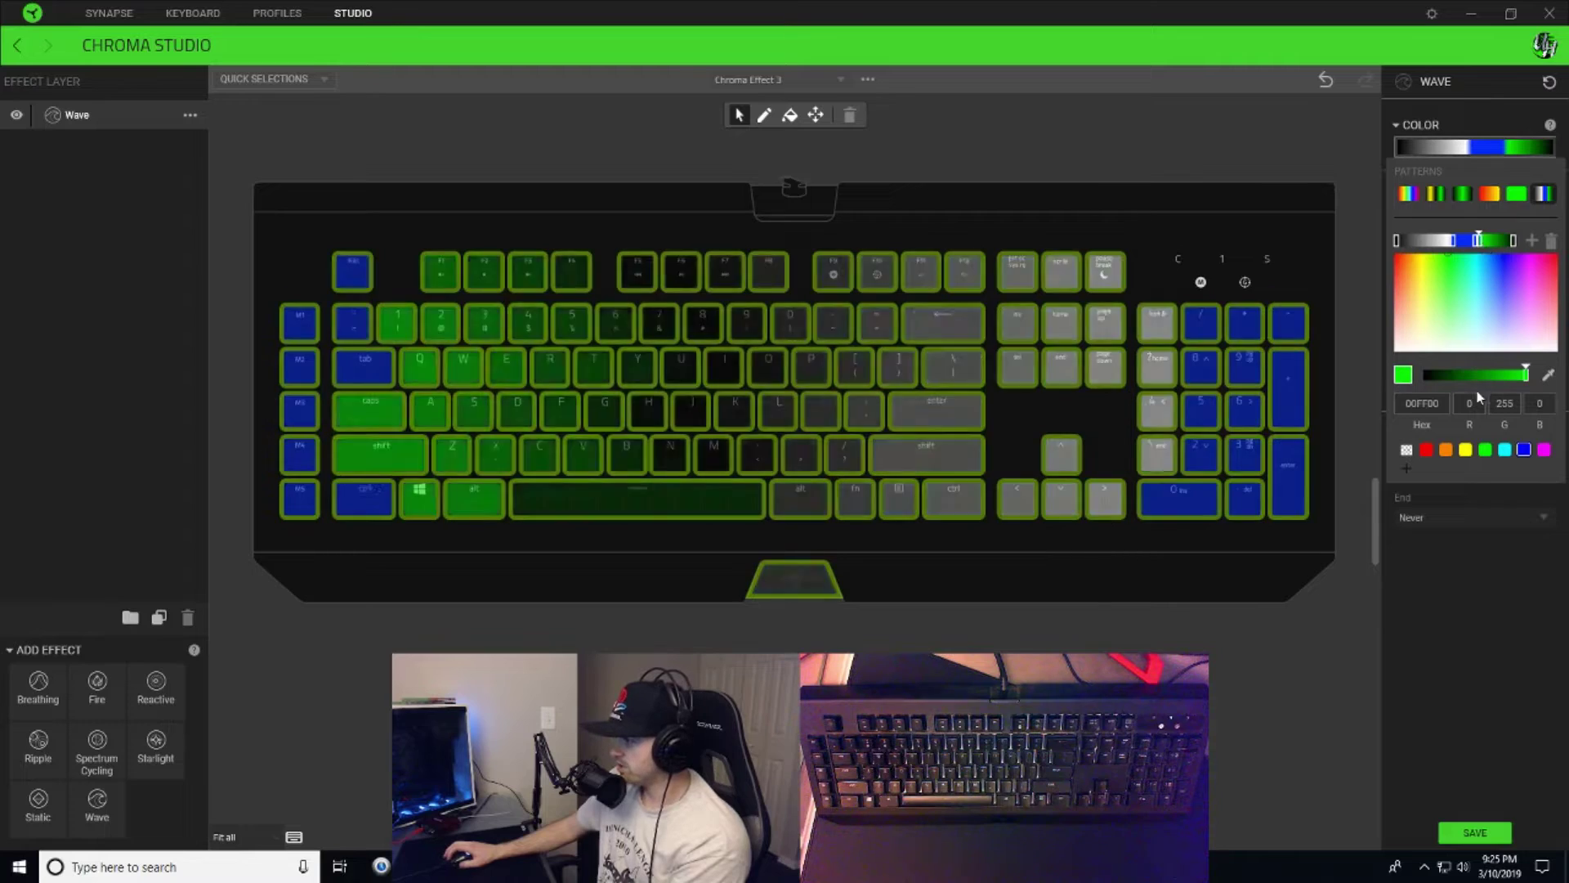
left_click(1485, 352)
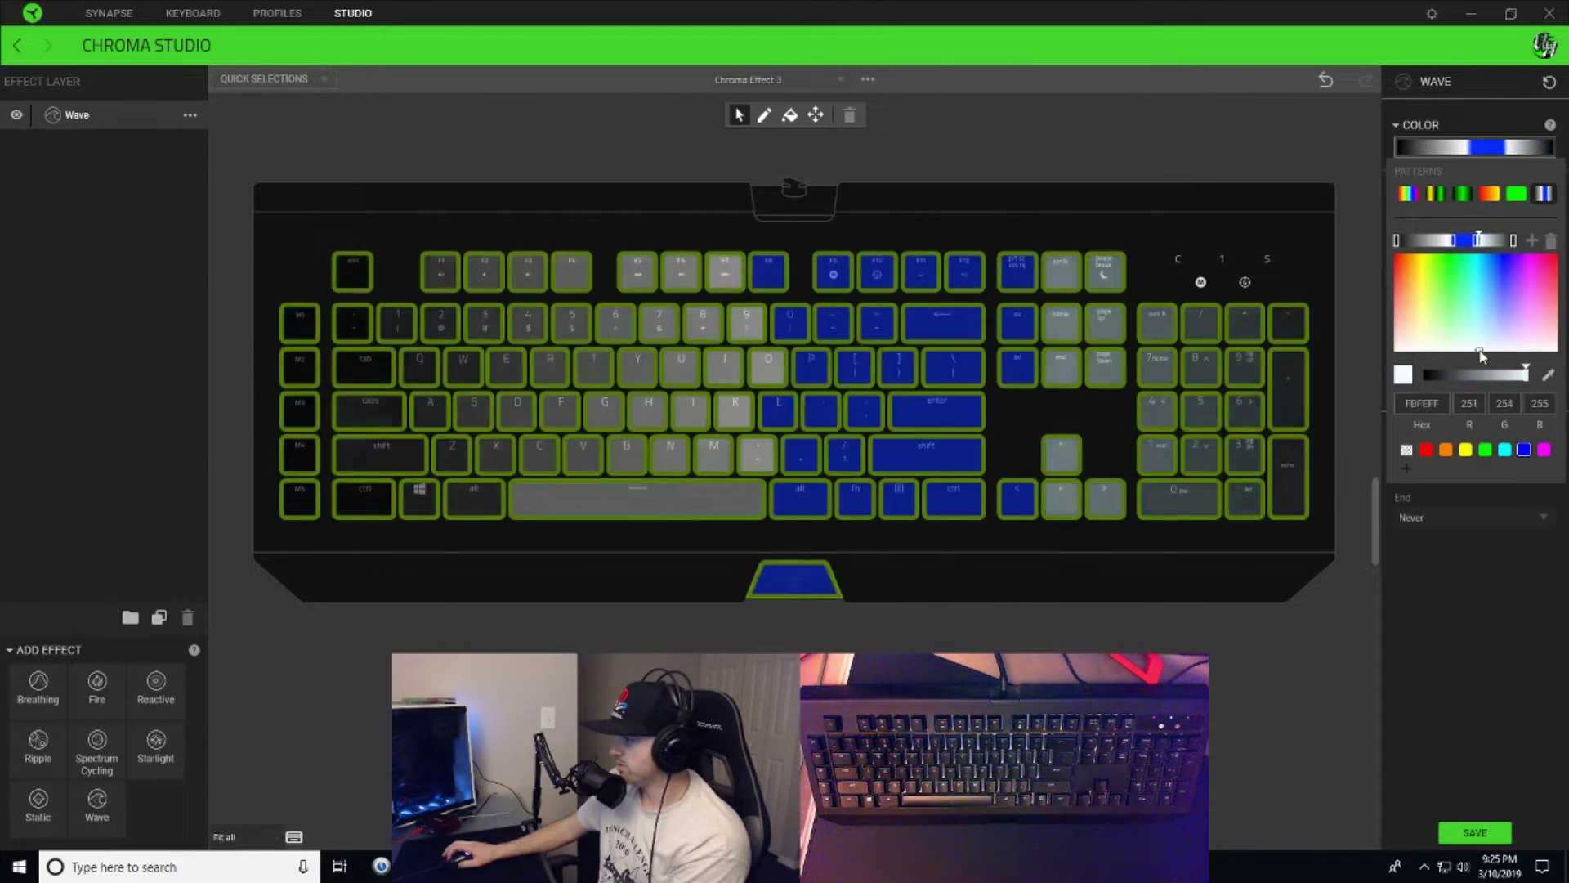
left_click(1510, 241)
left_click_drag(1509, 241, 1494, 241)
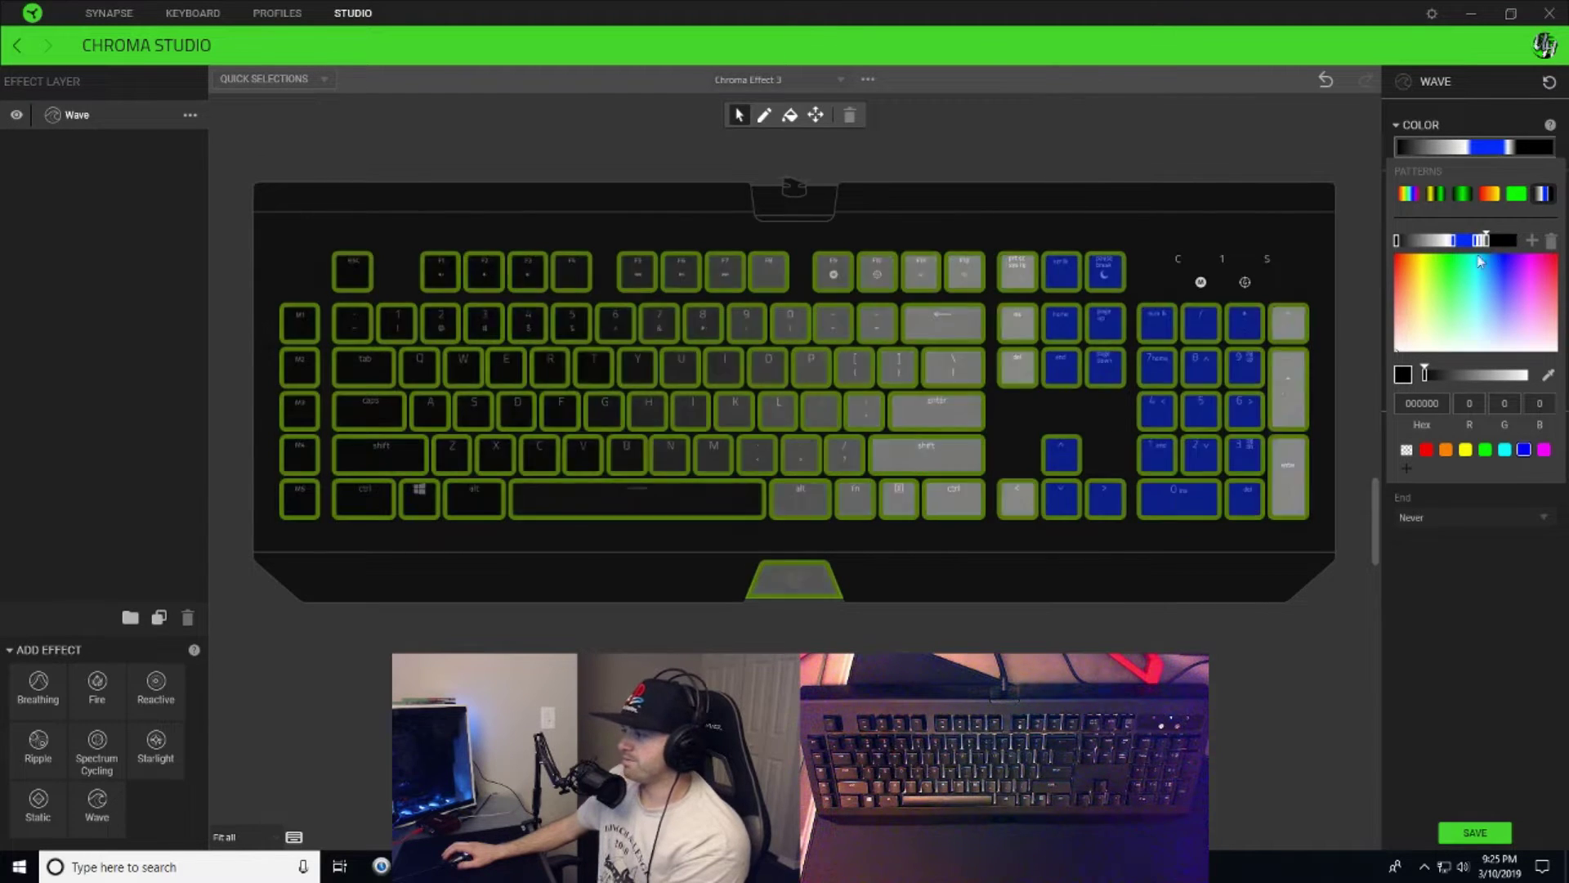
left_click_drag(1397, 241, 1449, 242)
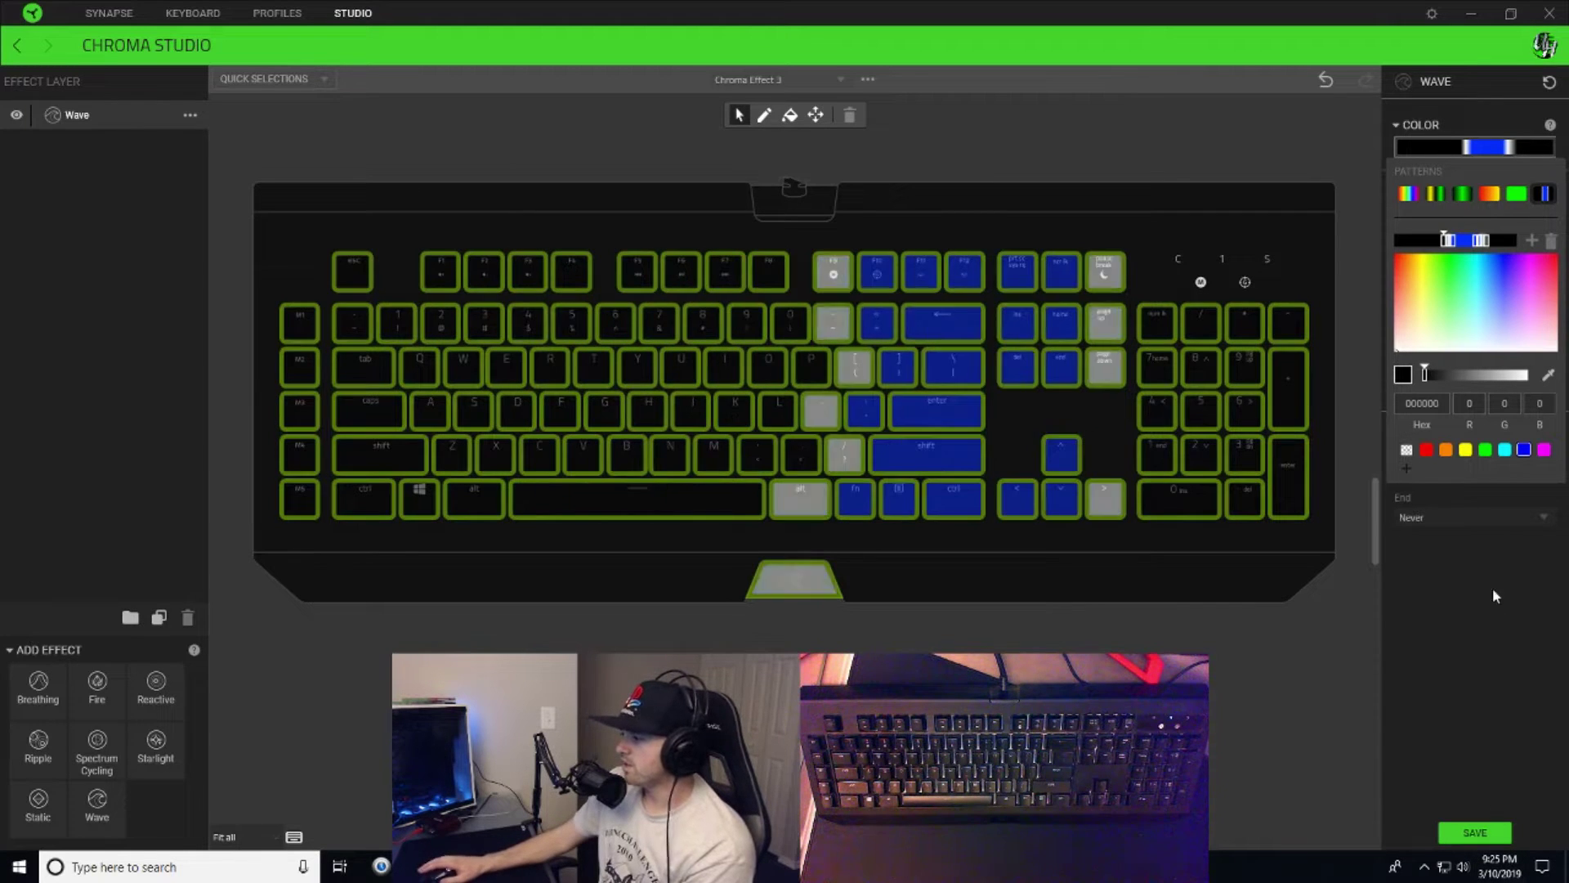
Set the wave angle to 180 and the width to 150%.
left_click(1513, 644)
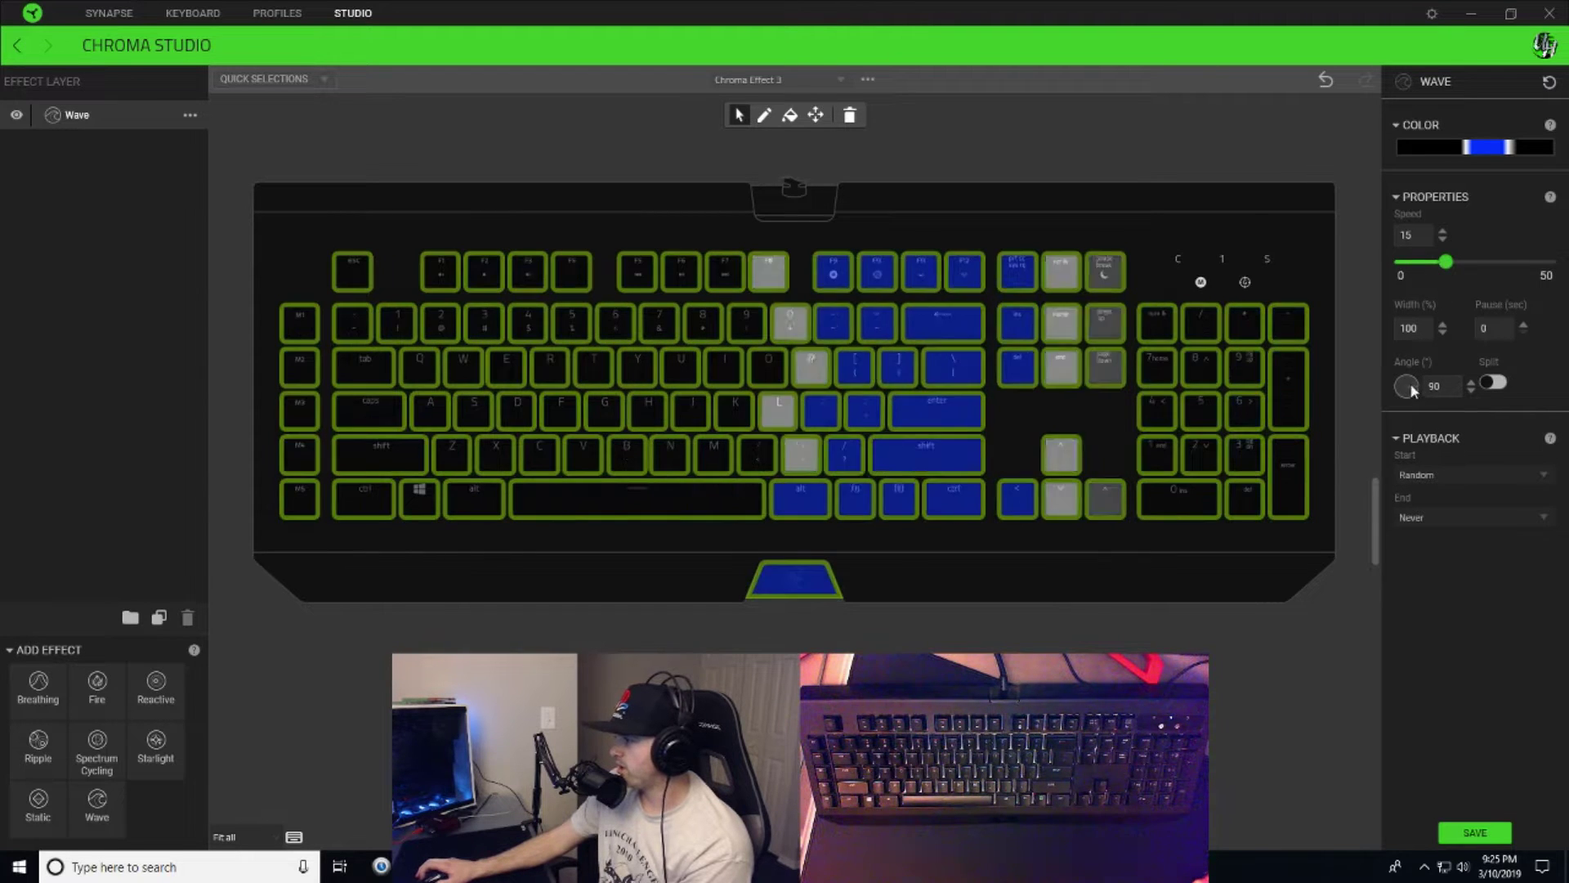
left_click_drag(1414, 402, 1407, 413)
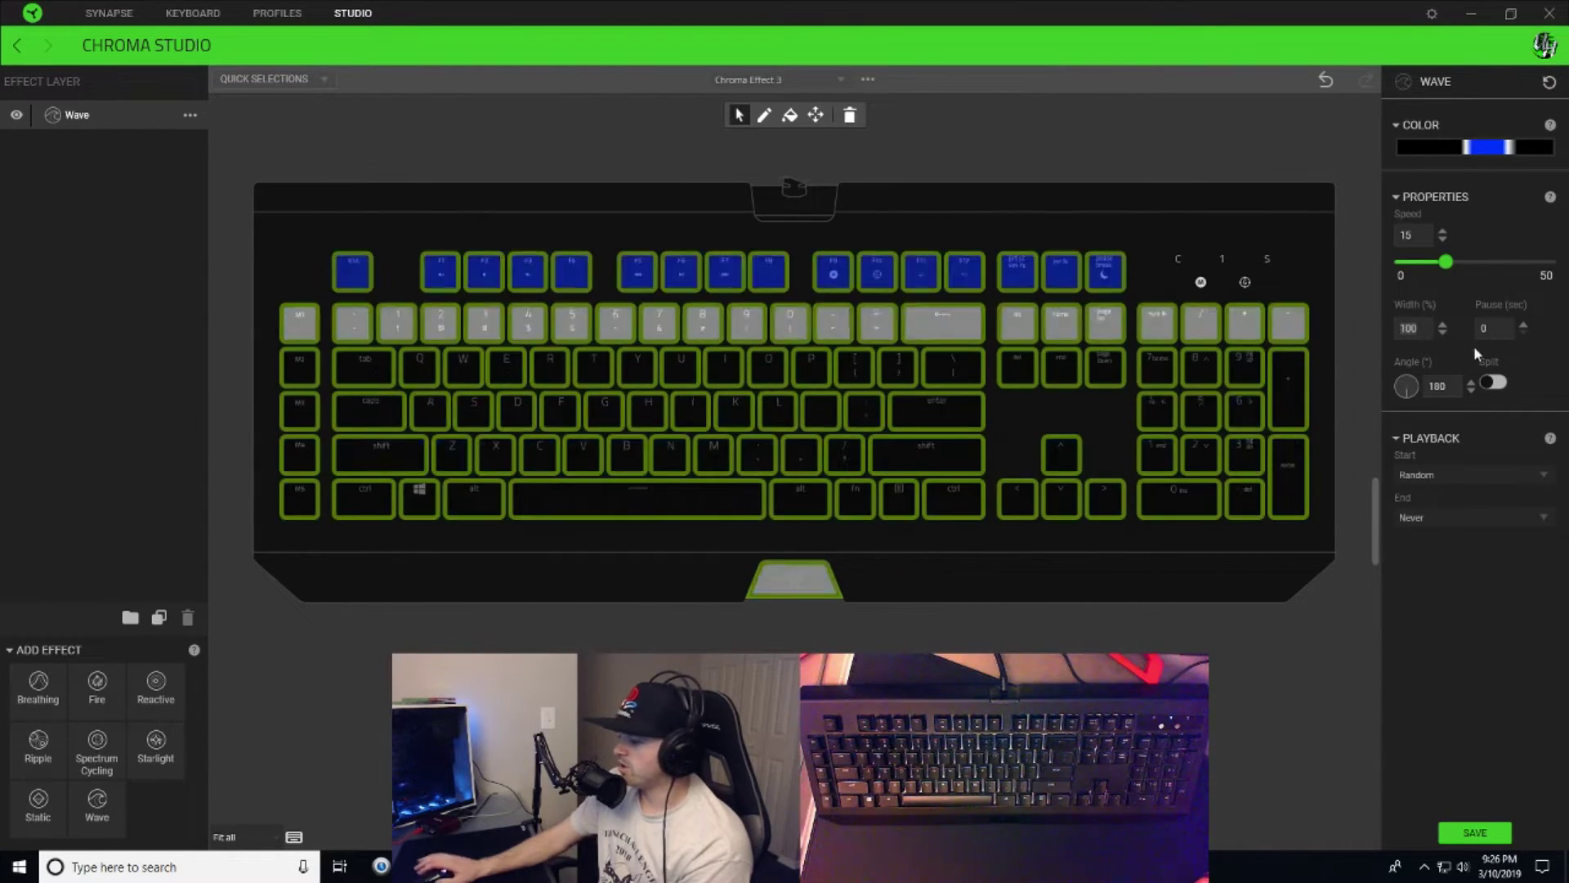
type("150")
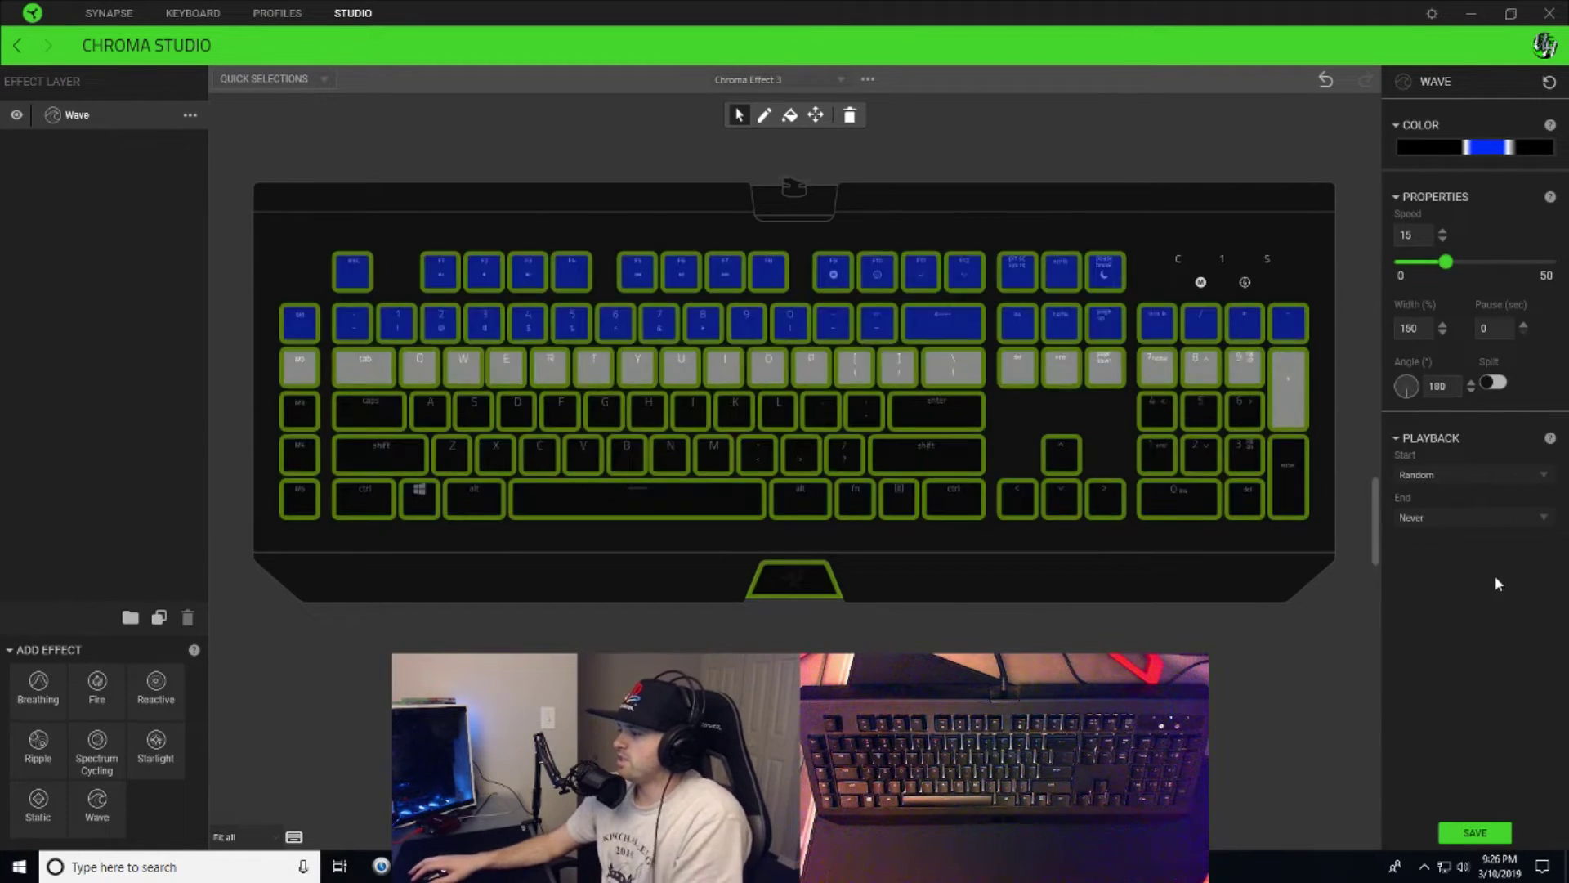
Save the width-150, angle-180 wave and clear the key selection.
left_click(1476, 826)
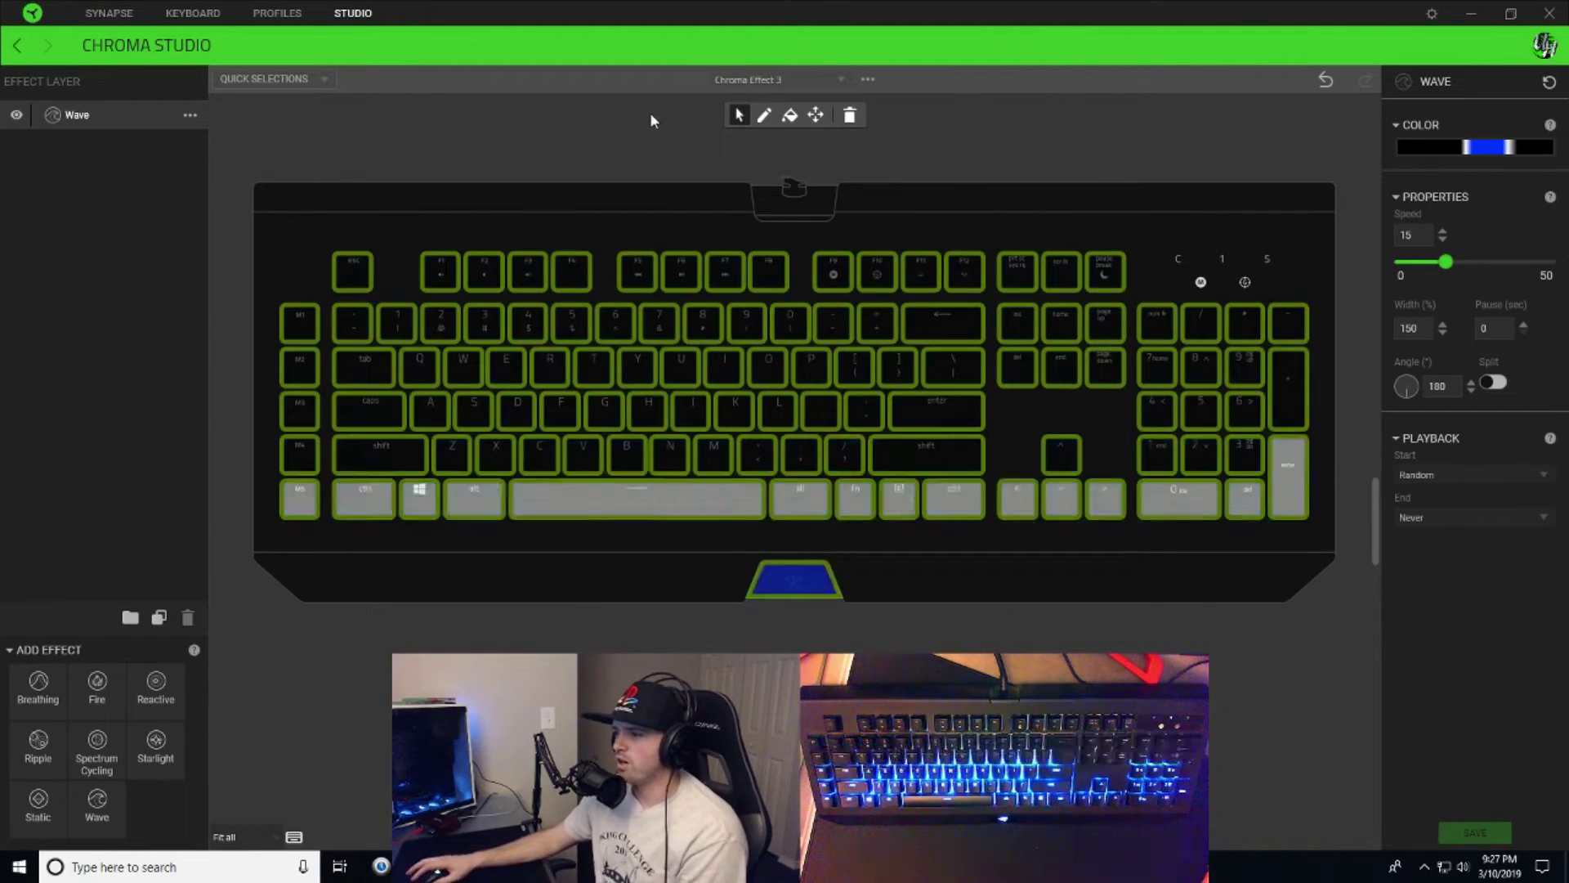
left_click(543, 168)
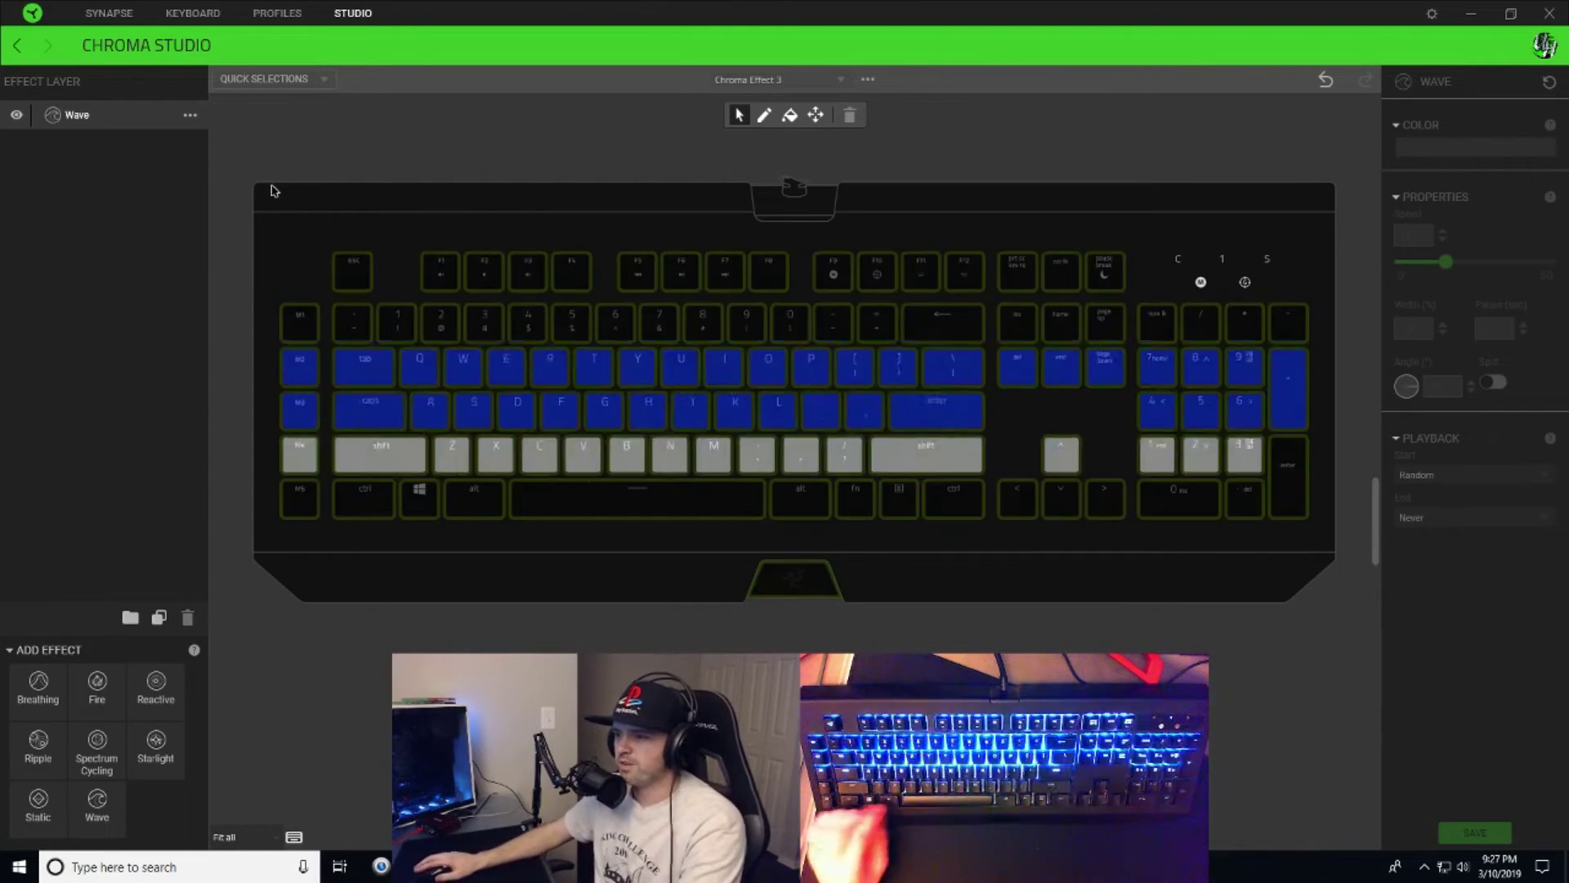
Select the Esc-to-Ctrl key column and save its wave speed as 11.
left_click_drag(299, 232, 317, 469)
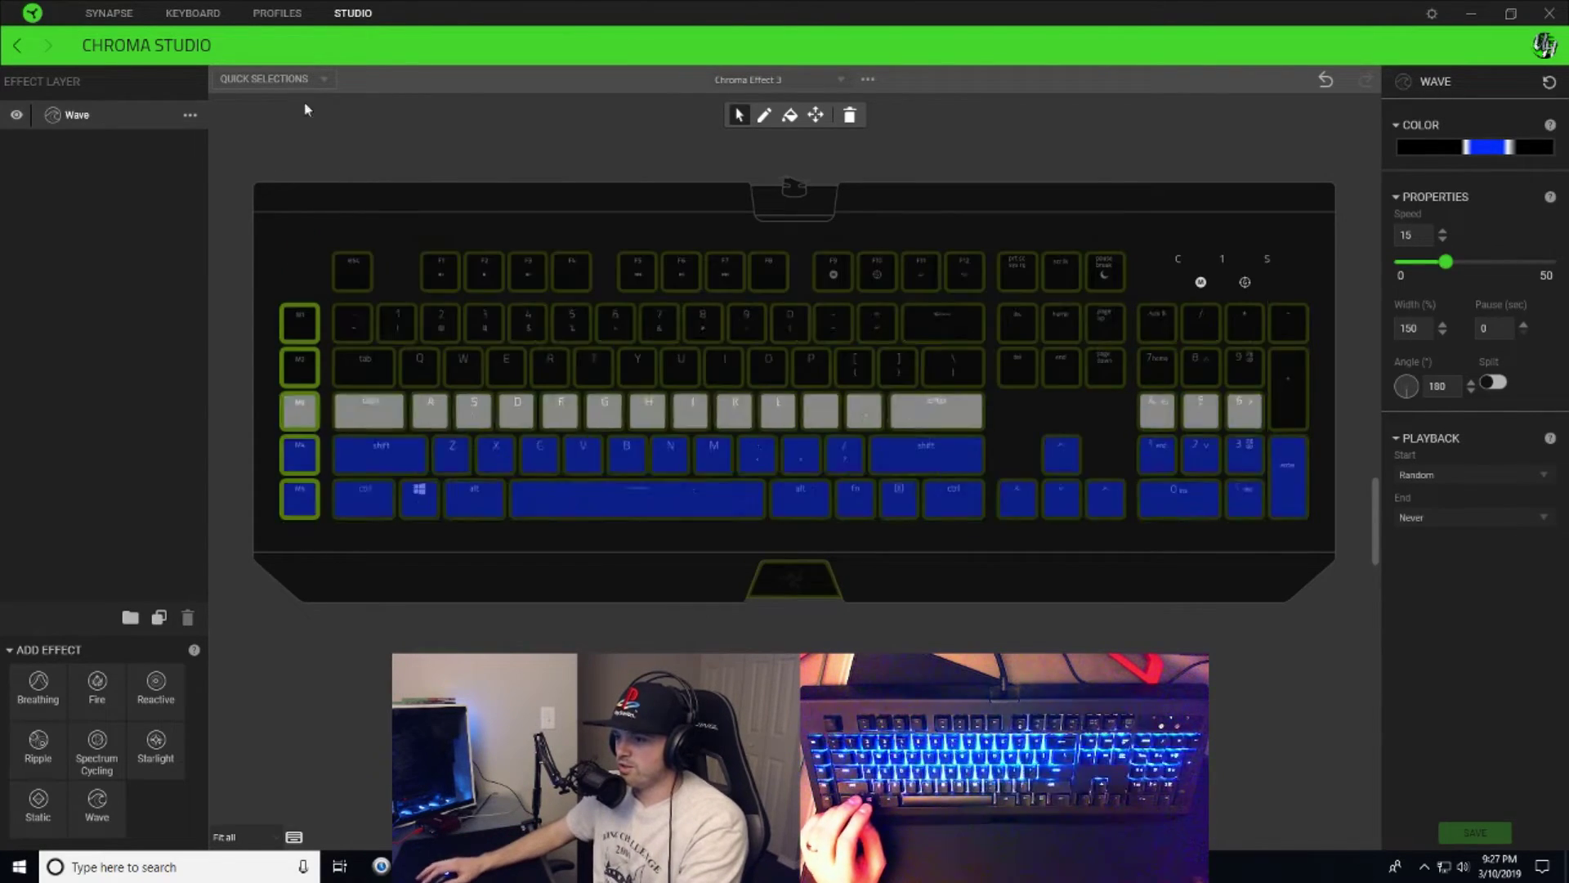
left_click(366, 157)
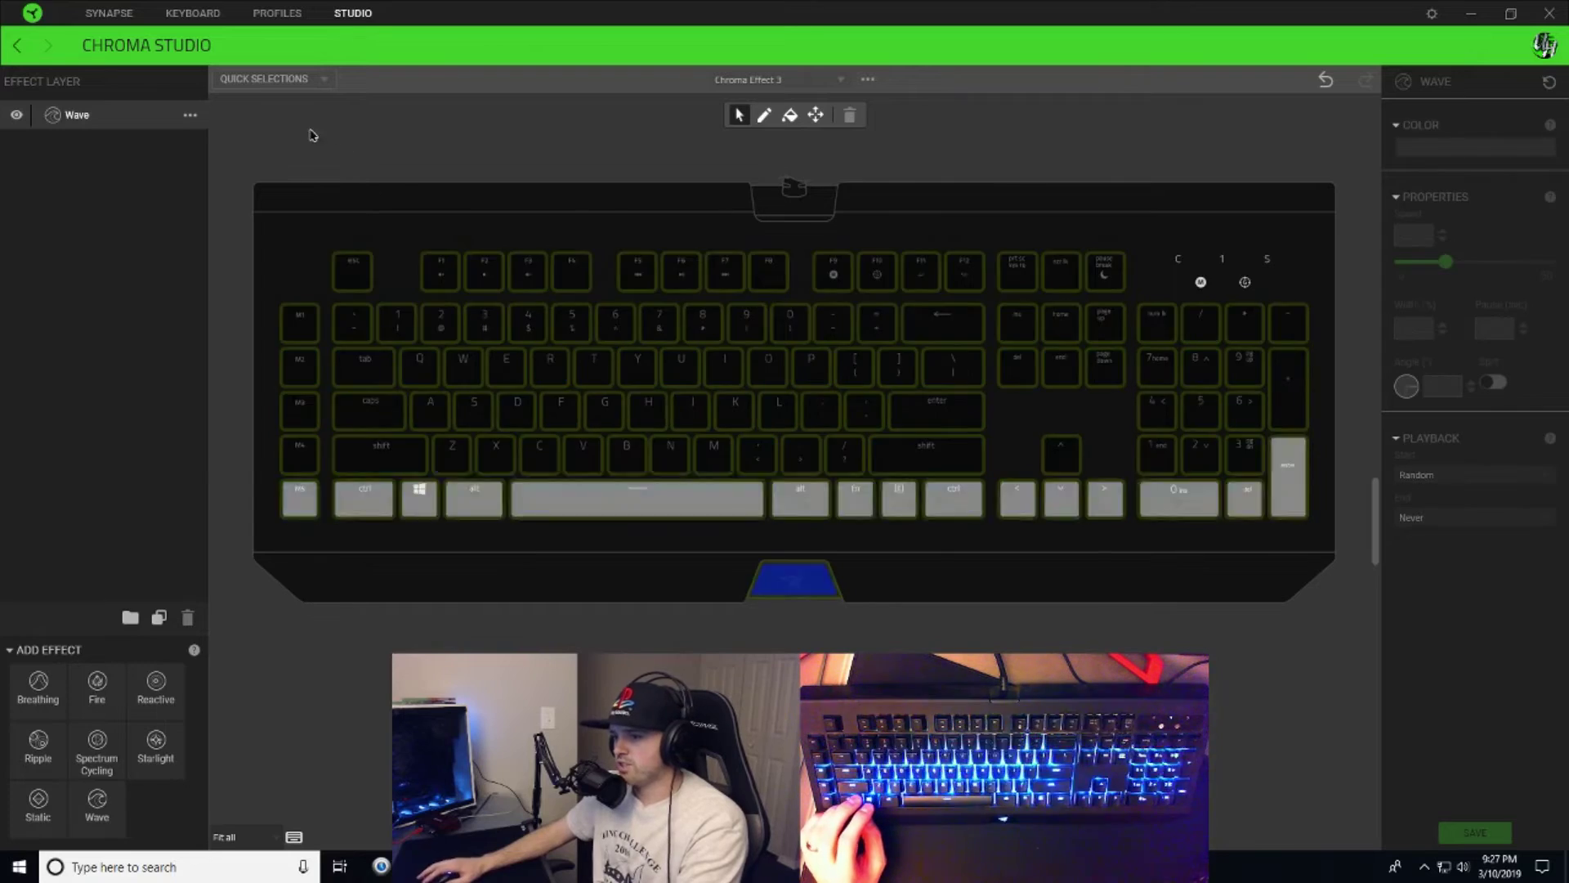
left_click_drag(337, 207, 357, 331)
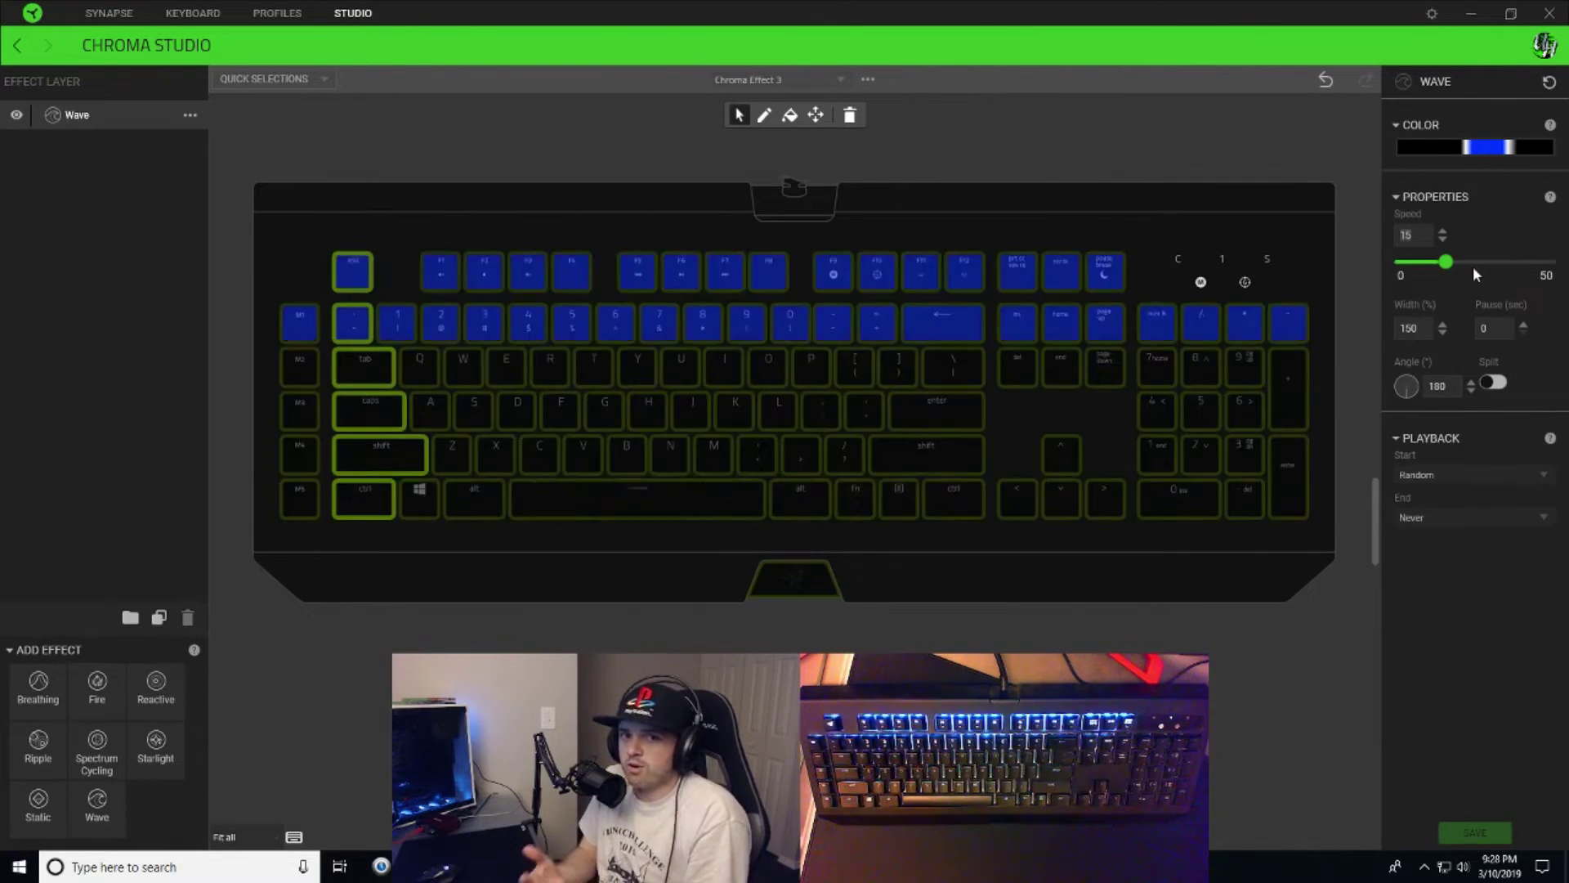
left_click_drag(1445, 262, 1434, 262)
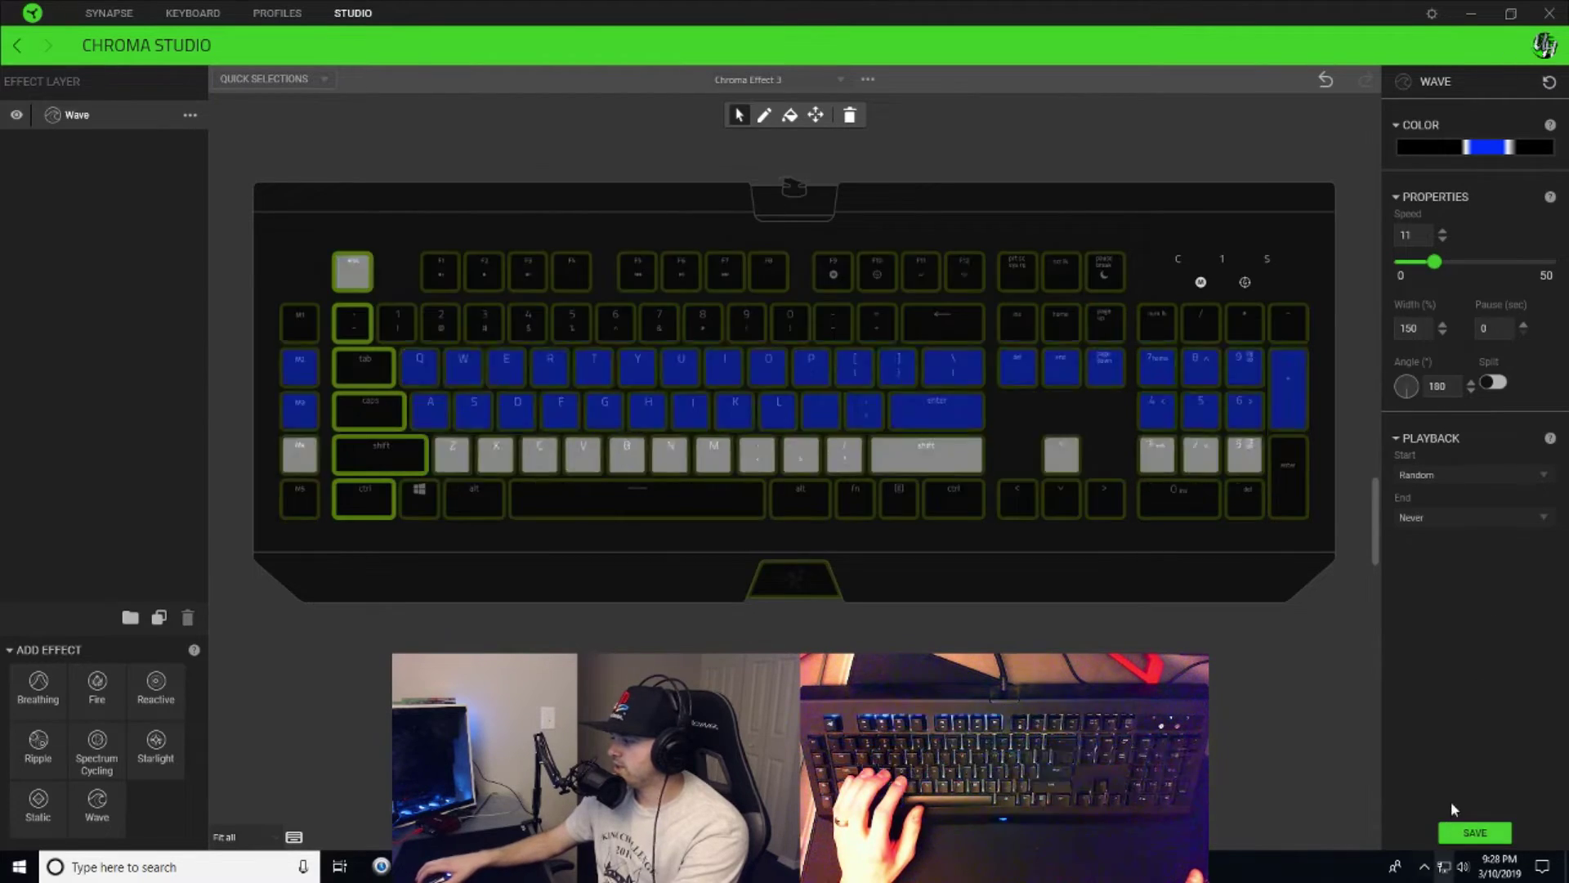
left_click(1460, 832)
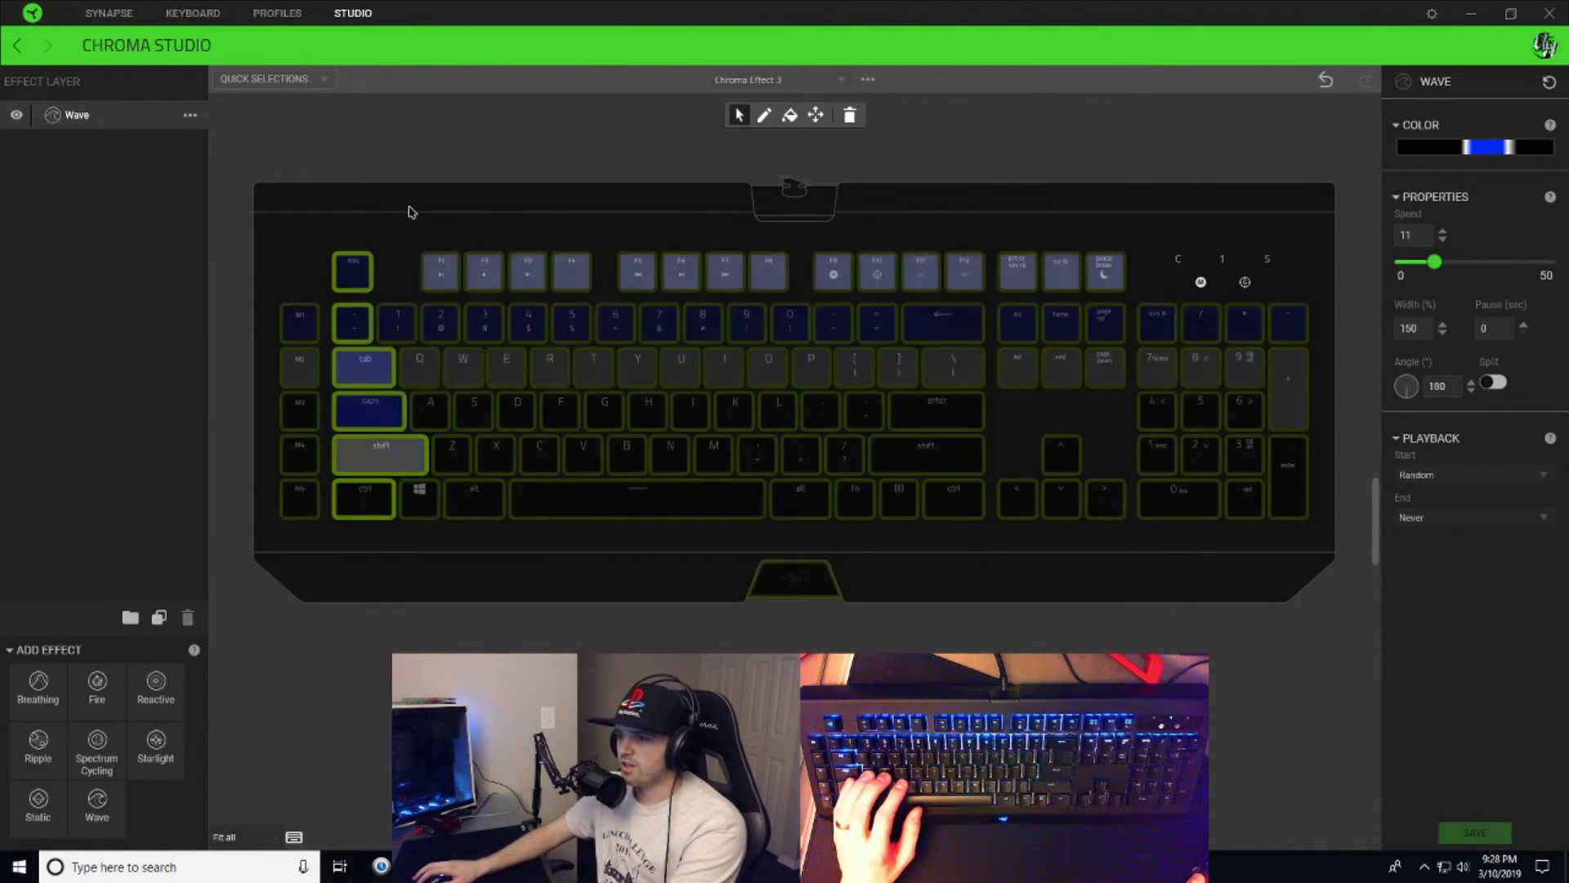
left_click_drag(417, 330, 441, 531)
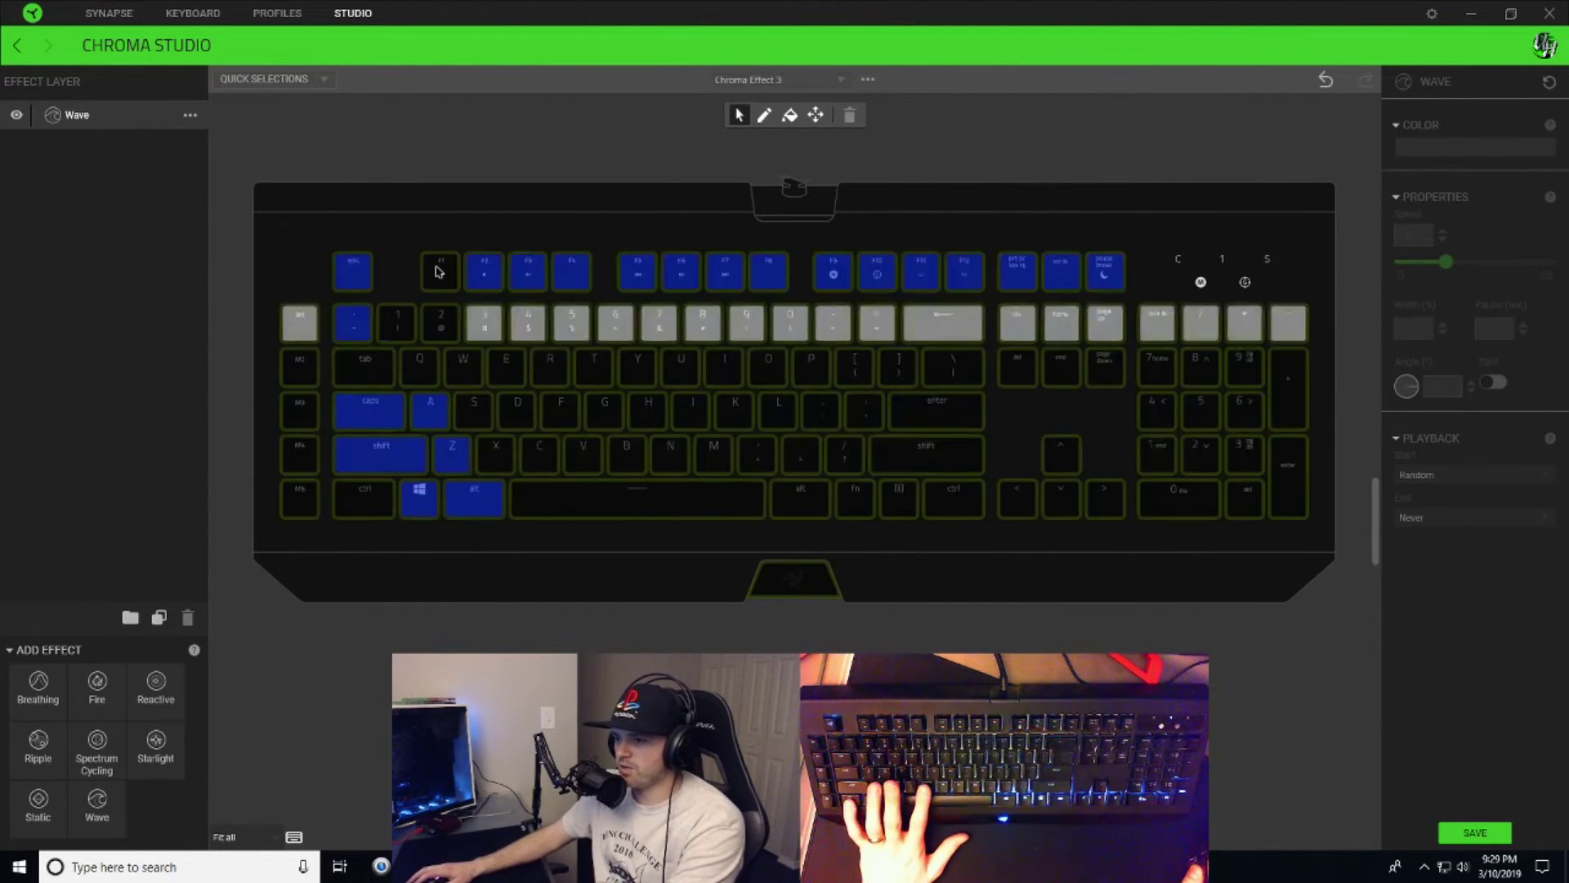
Give the 1–Q–A–Z column and the following columns their own wave speeds, saving each.
left_click_drag(401, 306, 424, 392)
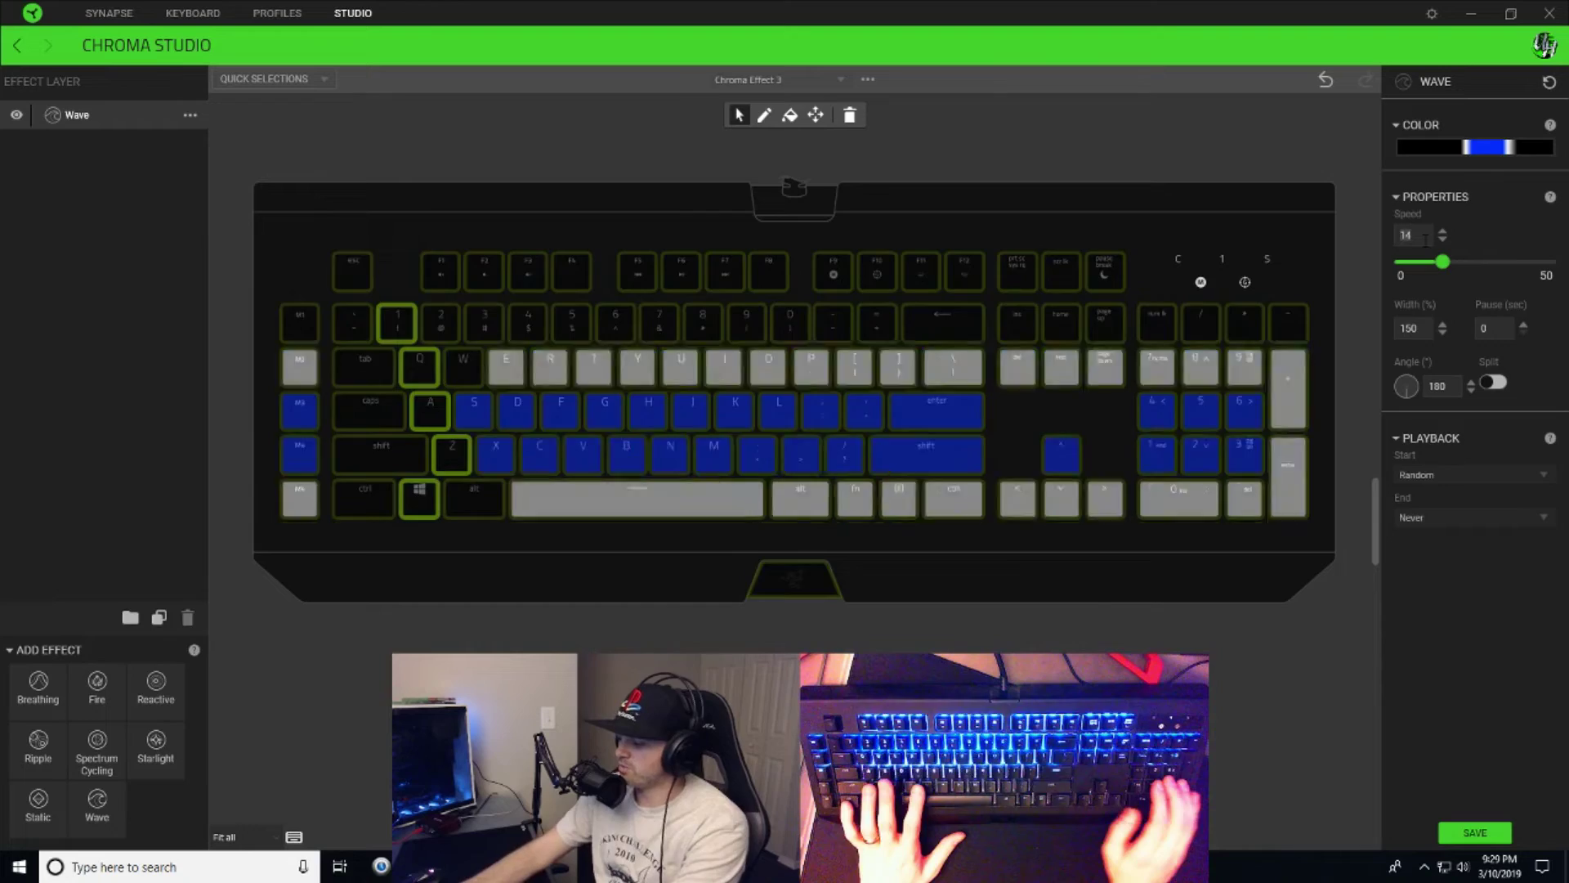
scroll(1426, 238, "up", 3)
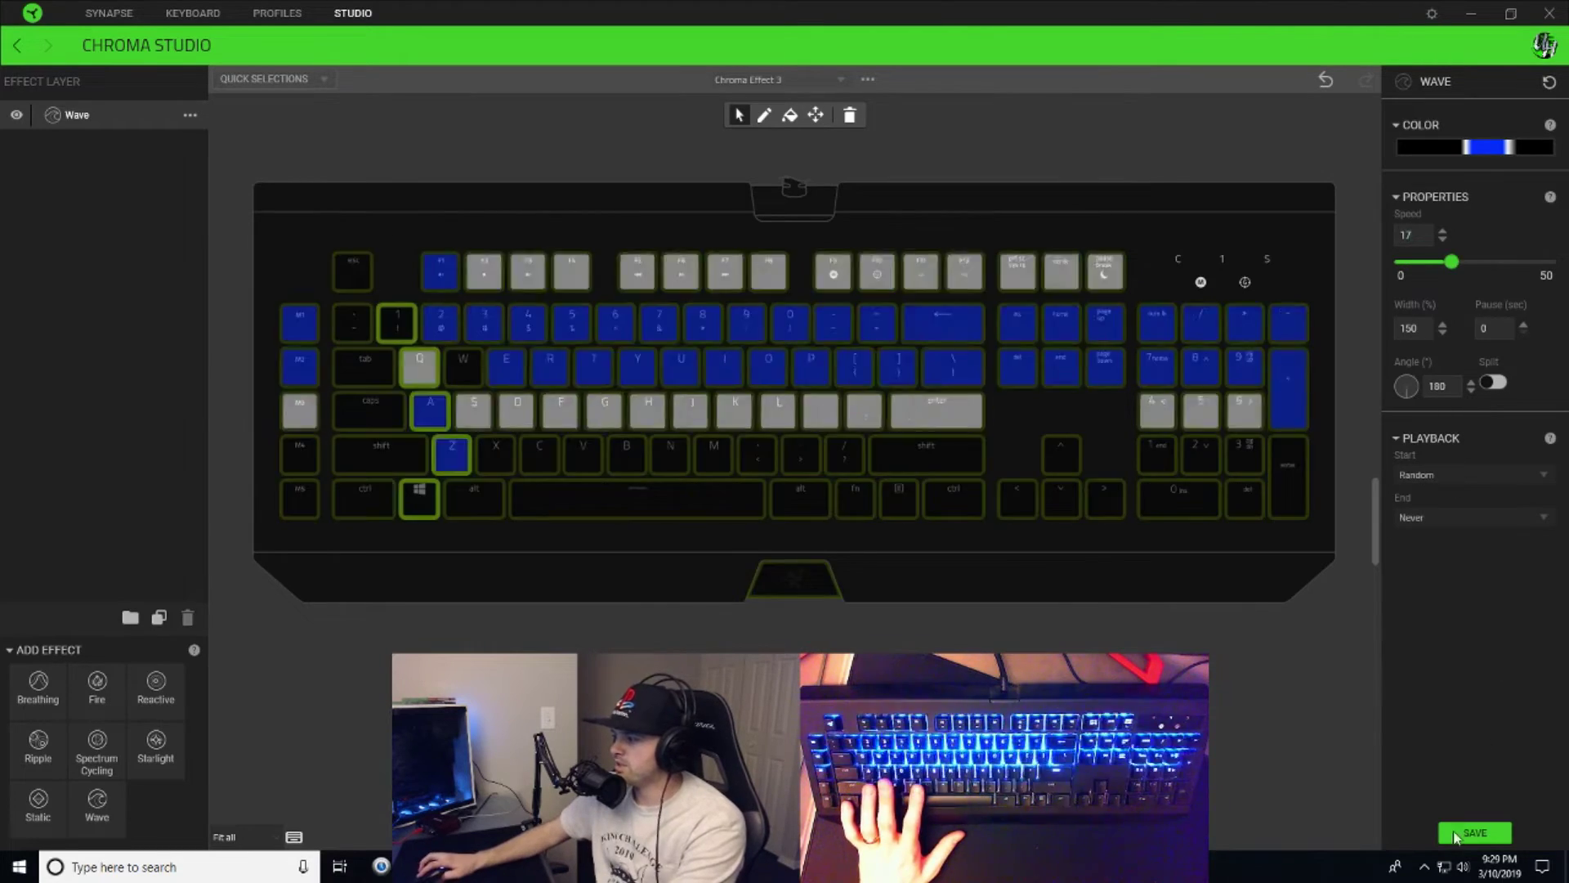
left_click(1460, 824)
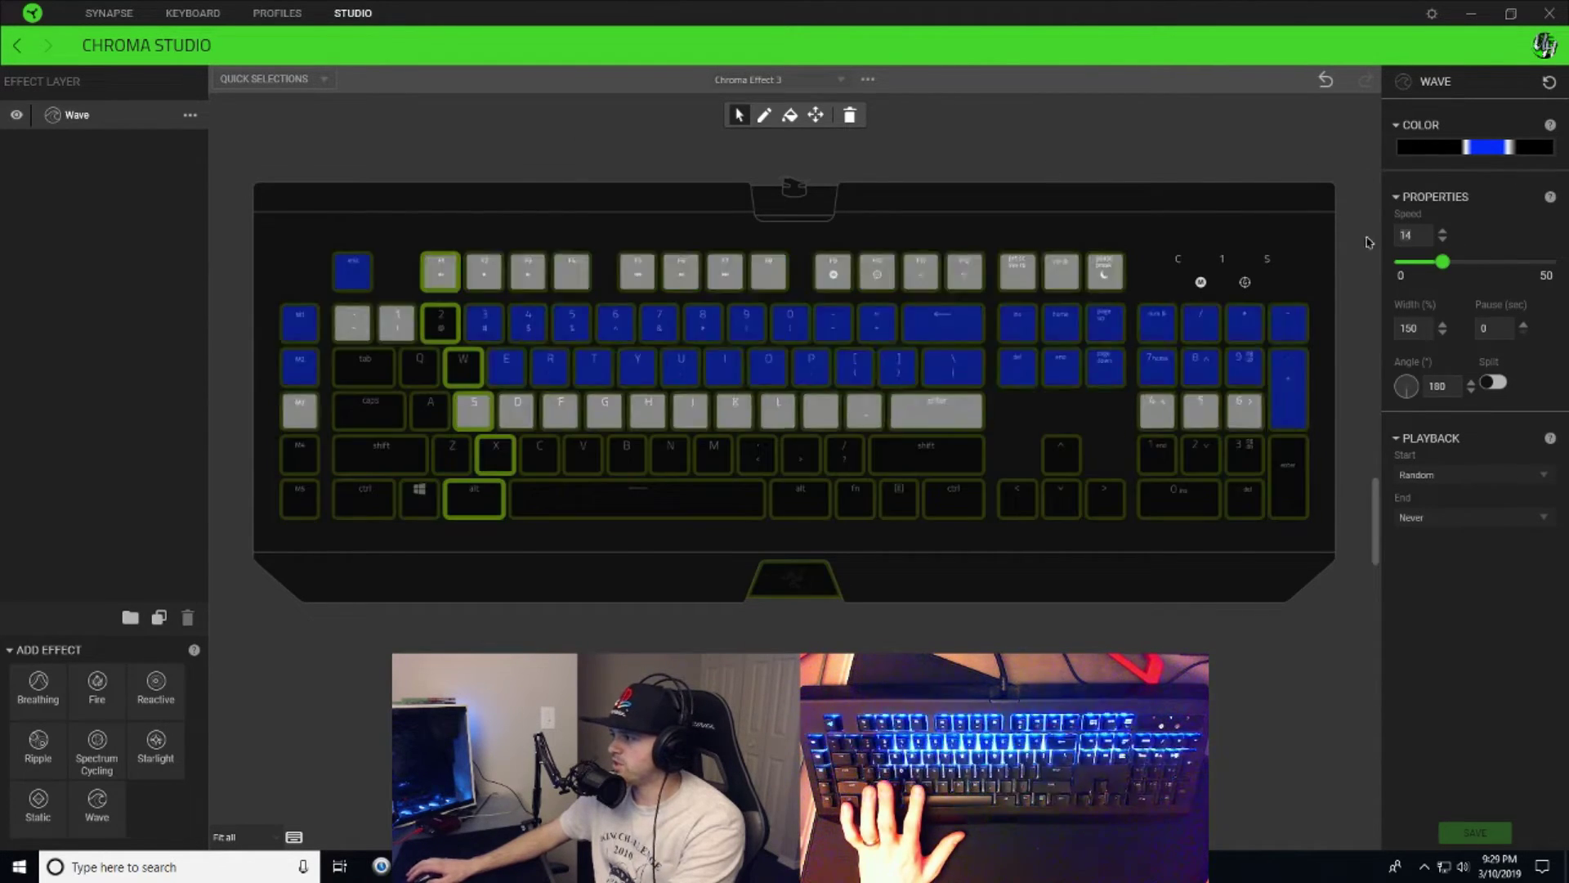
scroll(1395, 233, "up", 6)
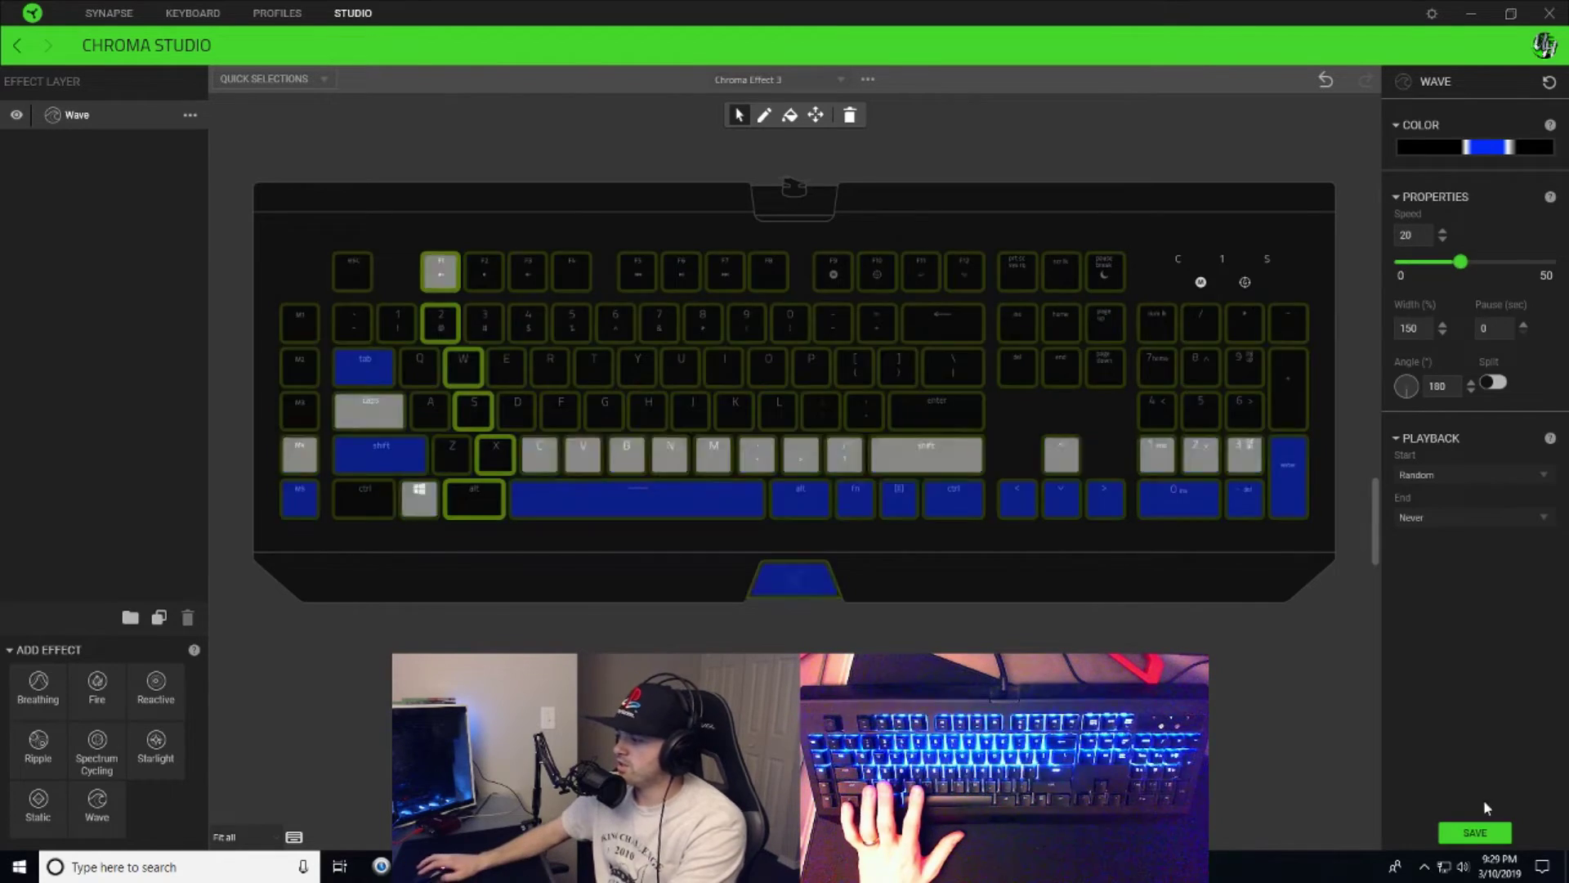
left_click(1481, 832)
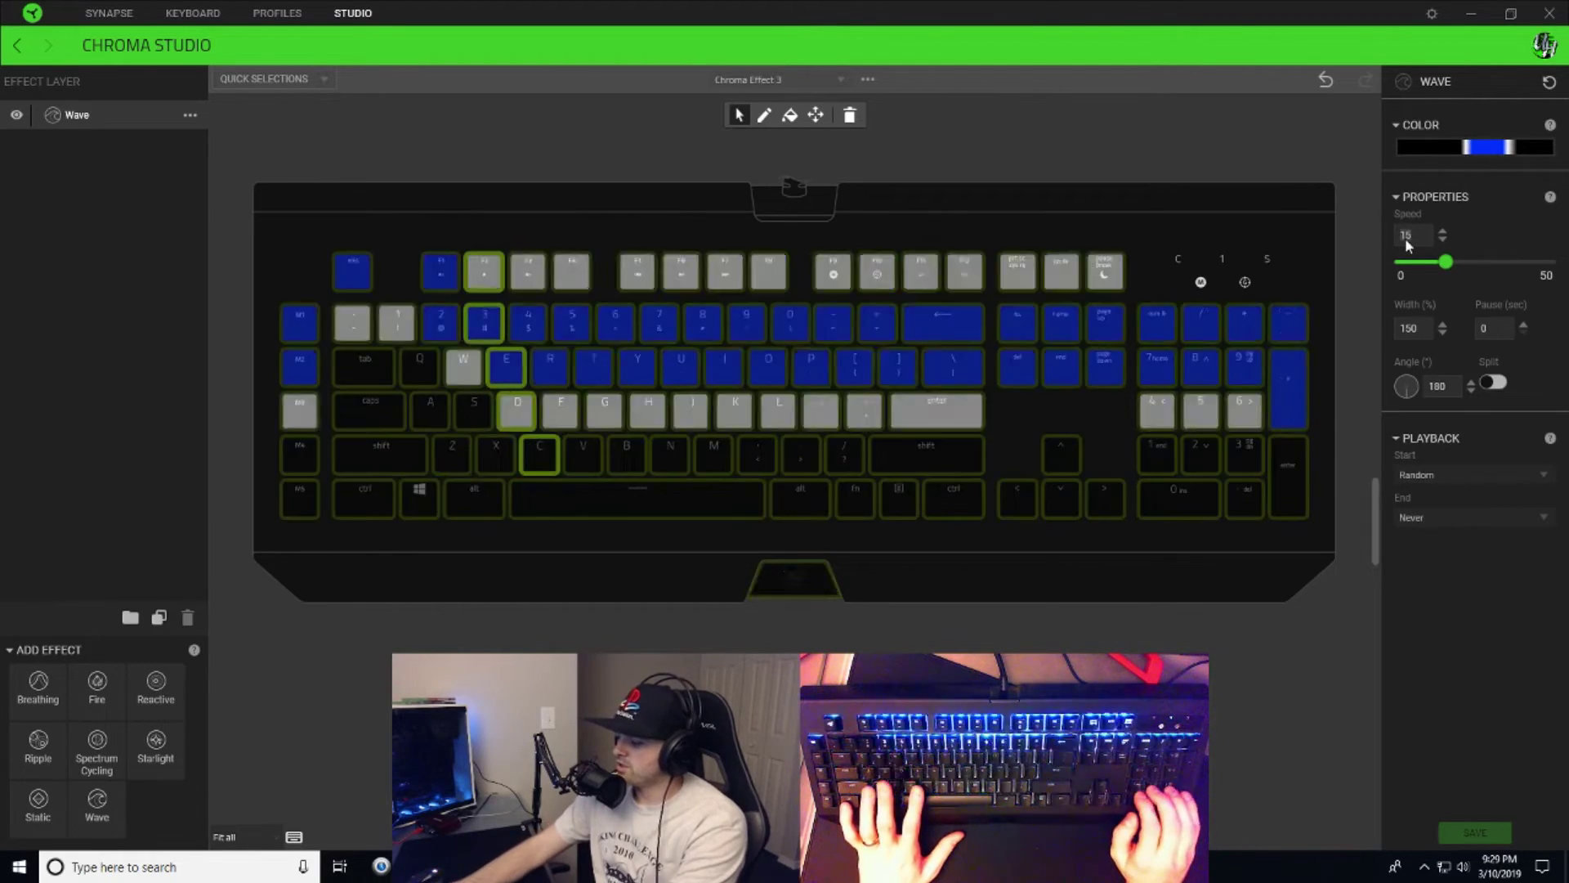
scroll(1405, 238, "down", 2)
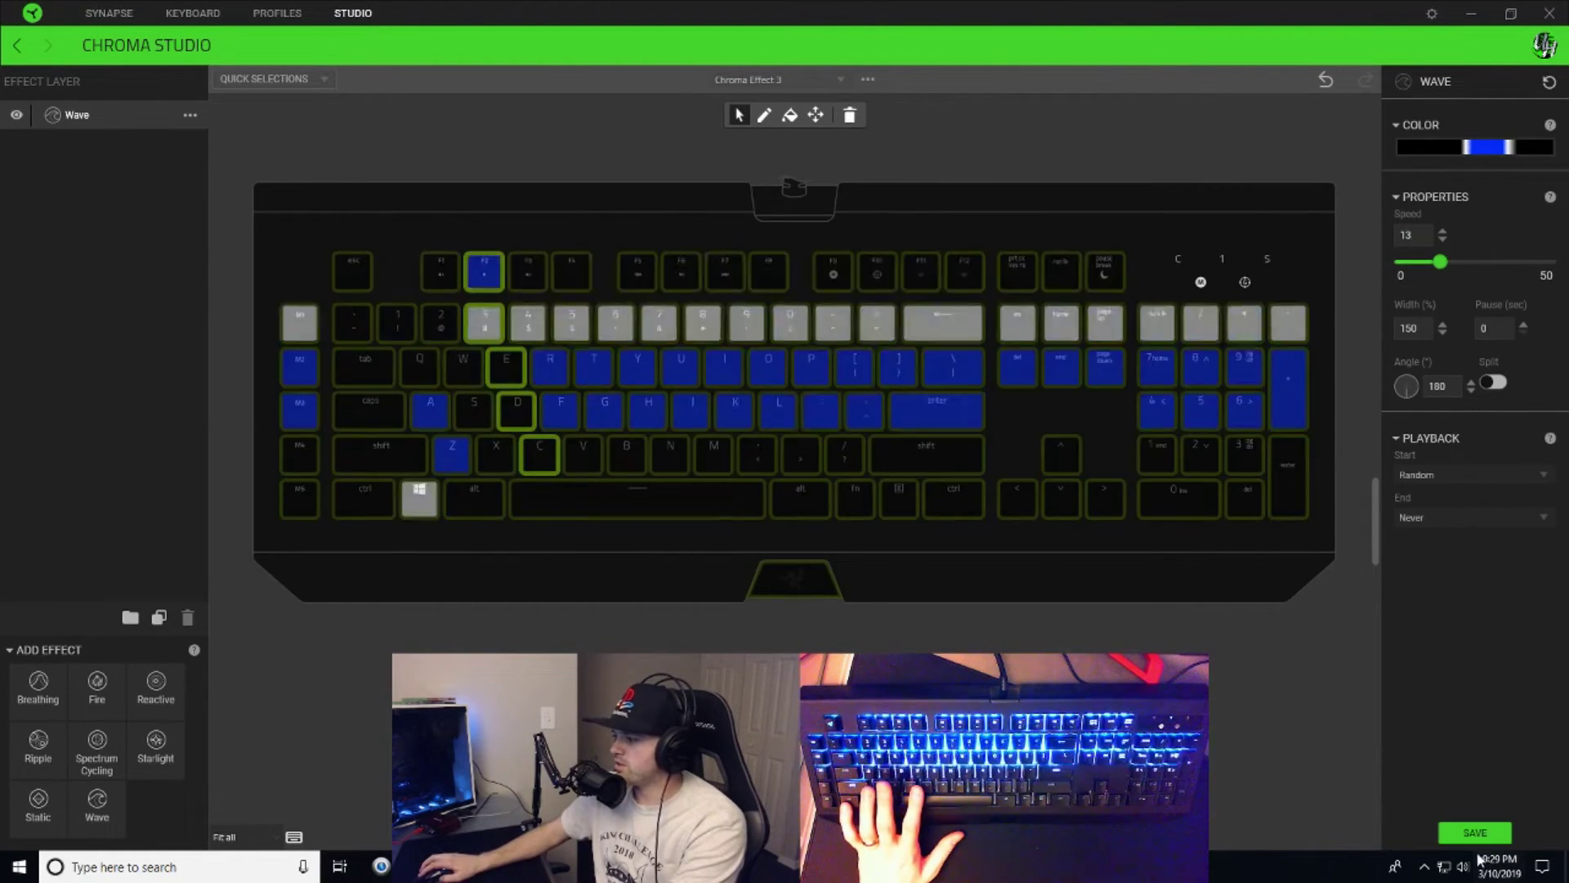
left_click(1479, 834)
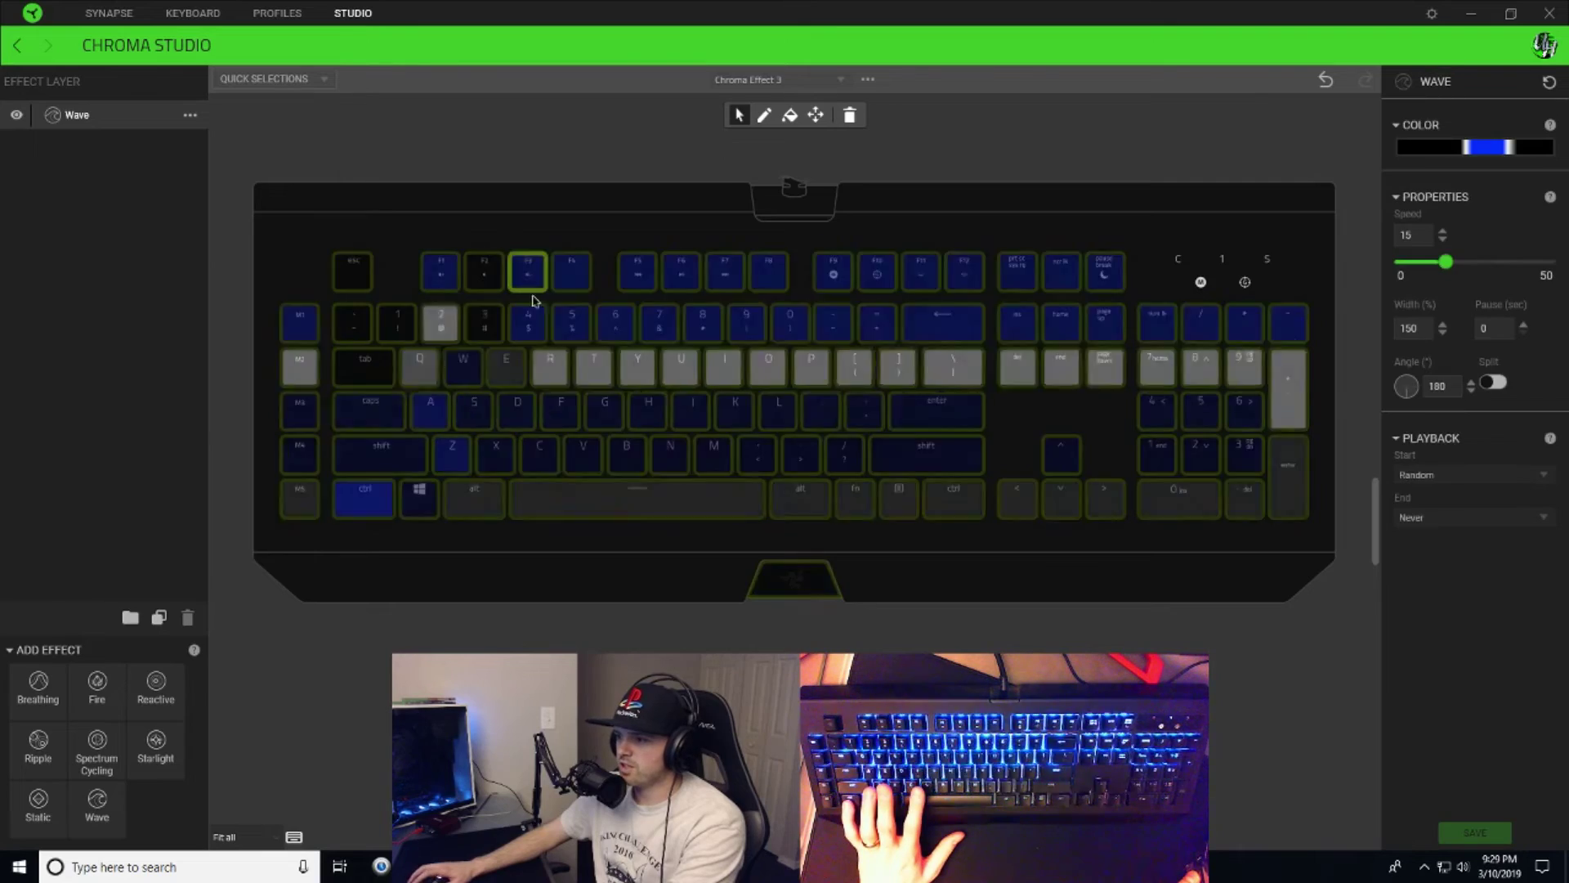
Raise a column's speed to 18 and save a separate speed for the F5–6–T–G–V–B column.
key("Up")
key("Up")
key("Up")
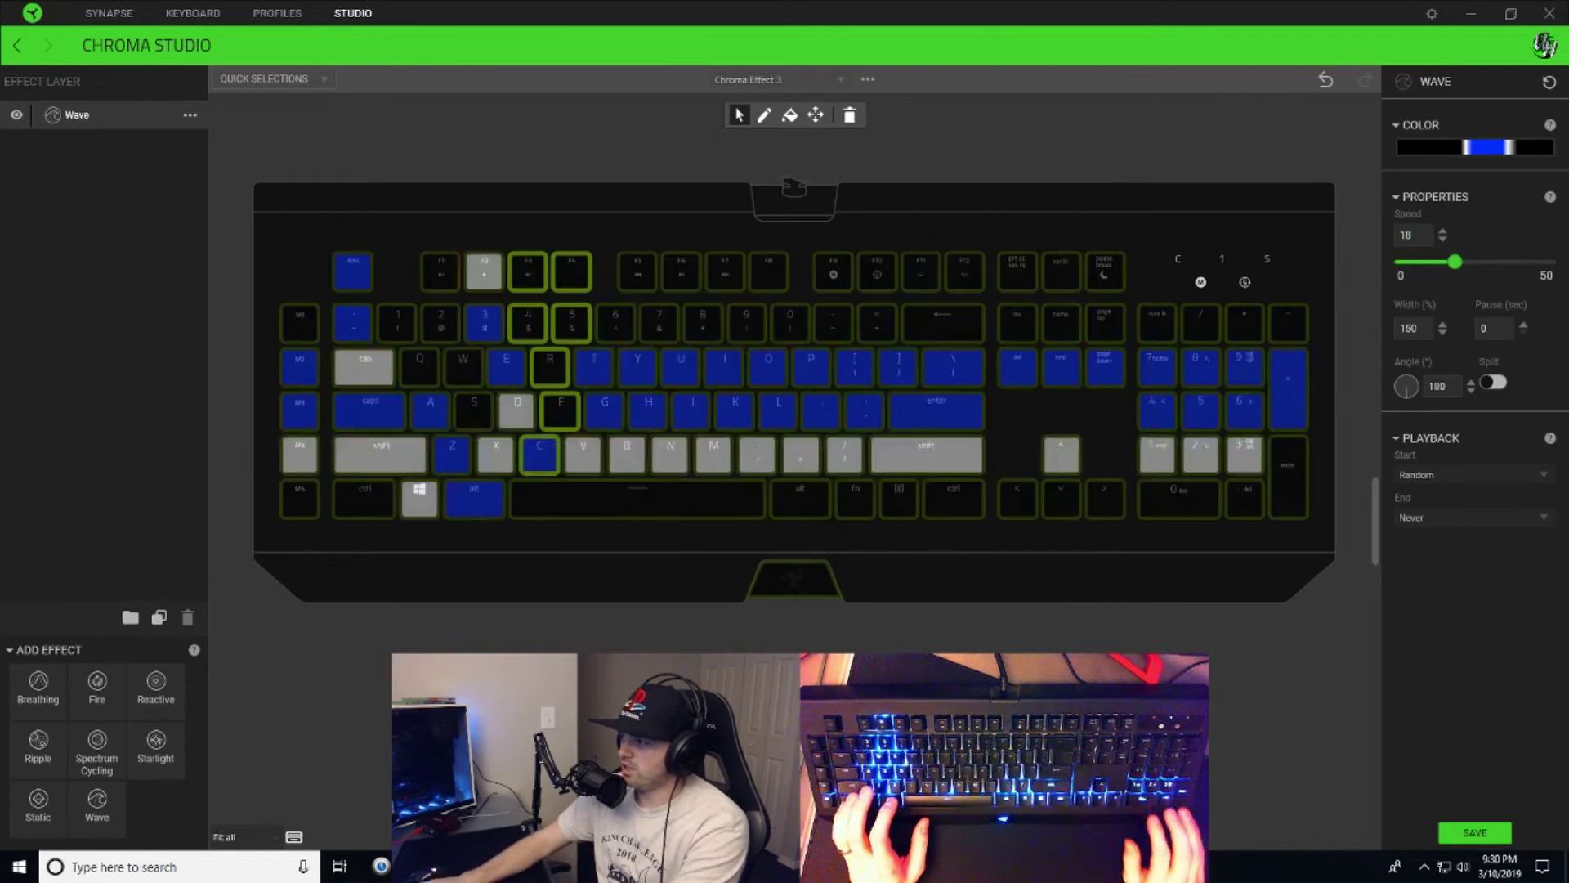
left_click(1475, 832)
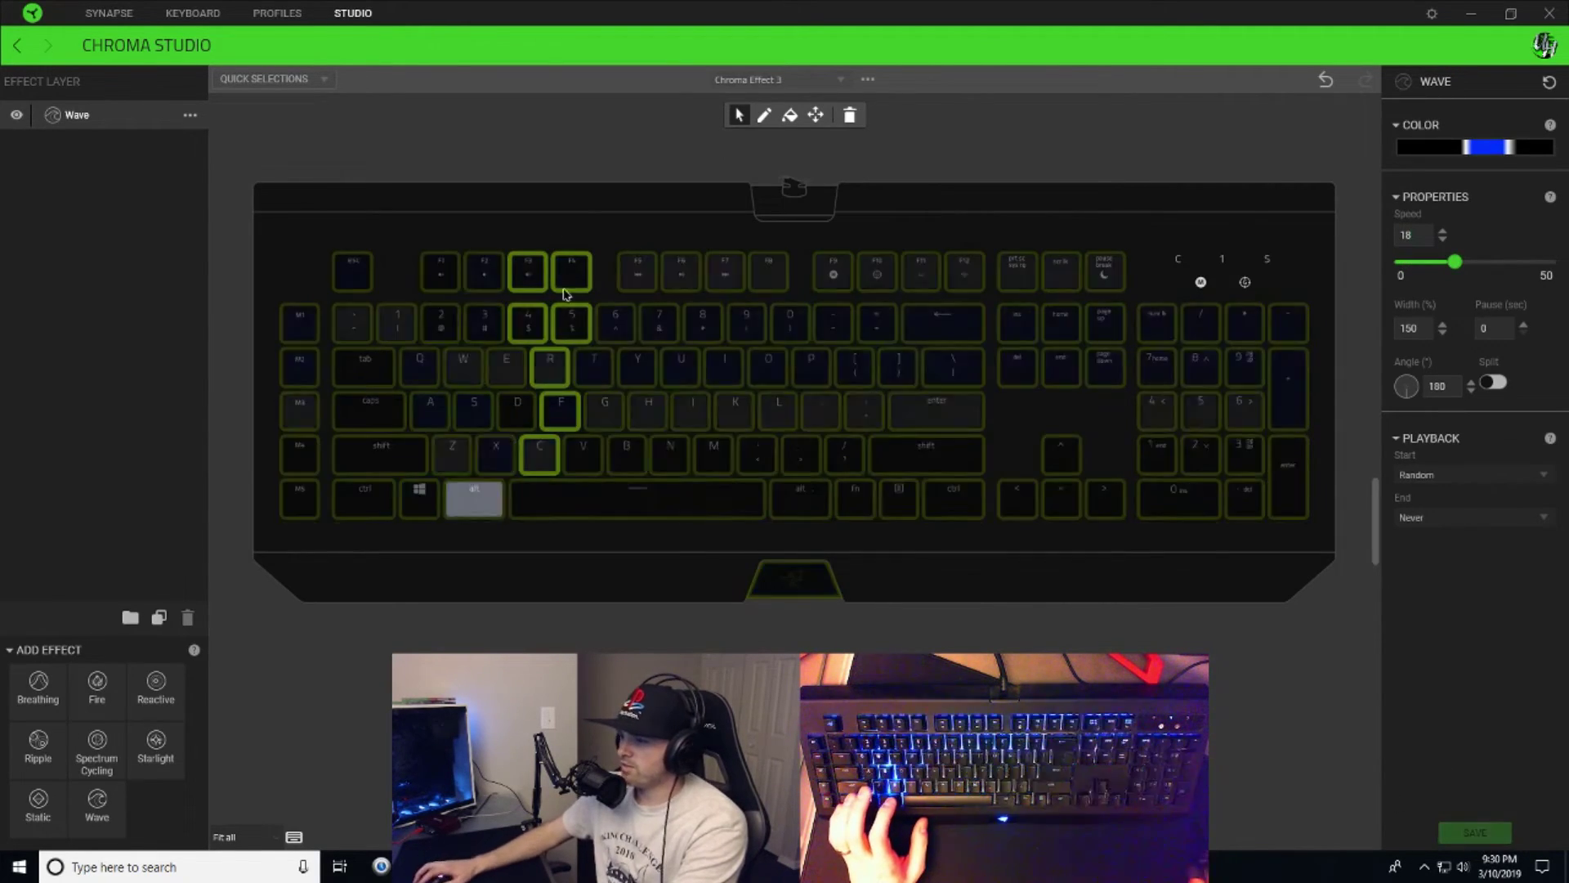
left_click(668, 244)
left_click_drag(628, 274, 602, 363)
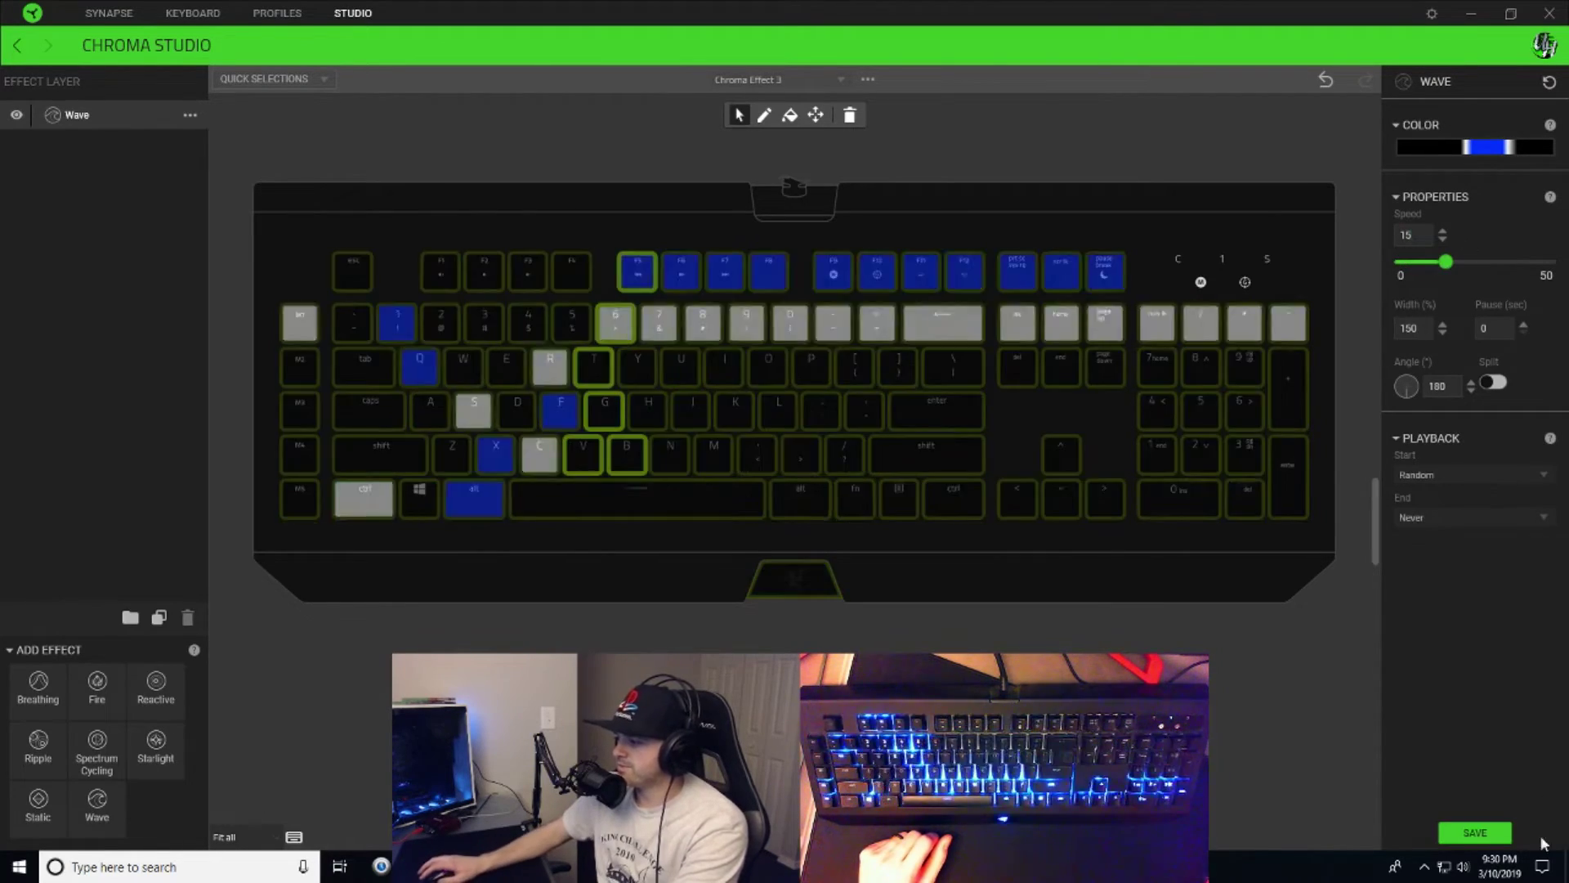
left_click(1476, 832)
left_click(703, 202)
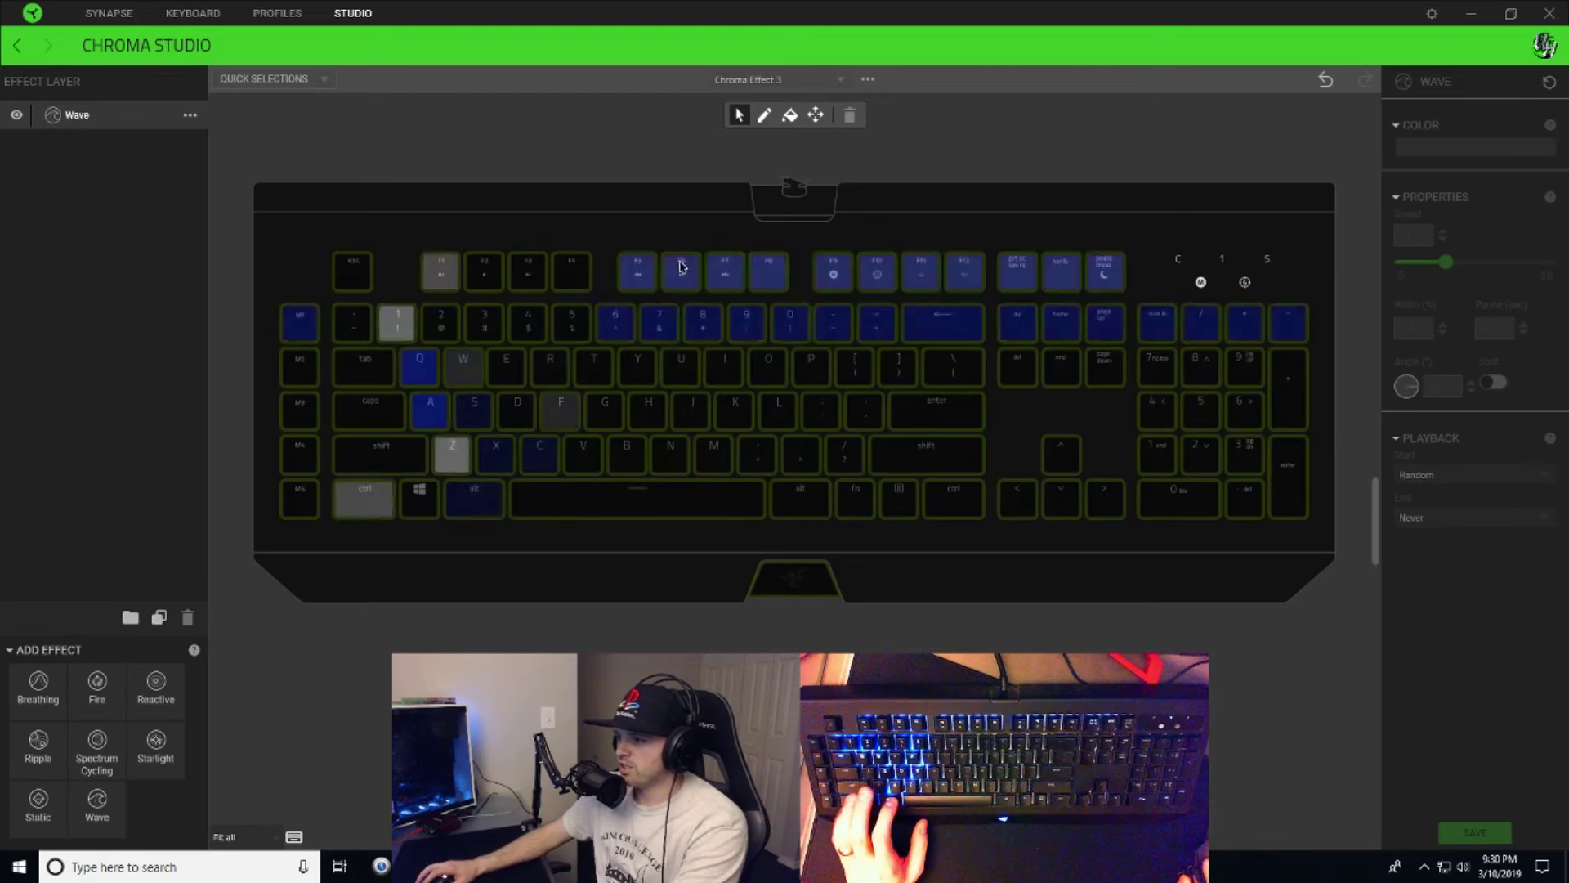
left_click(681, 268)
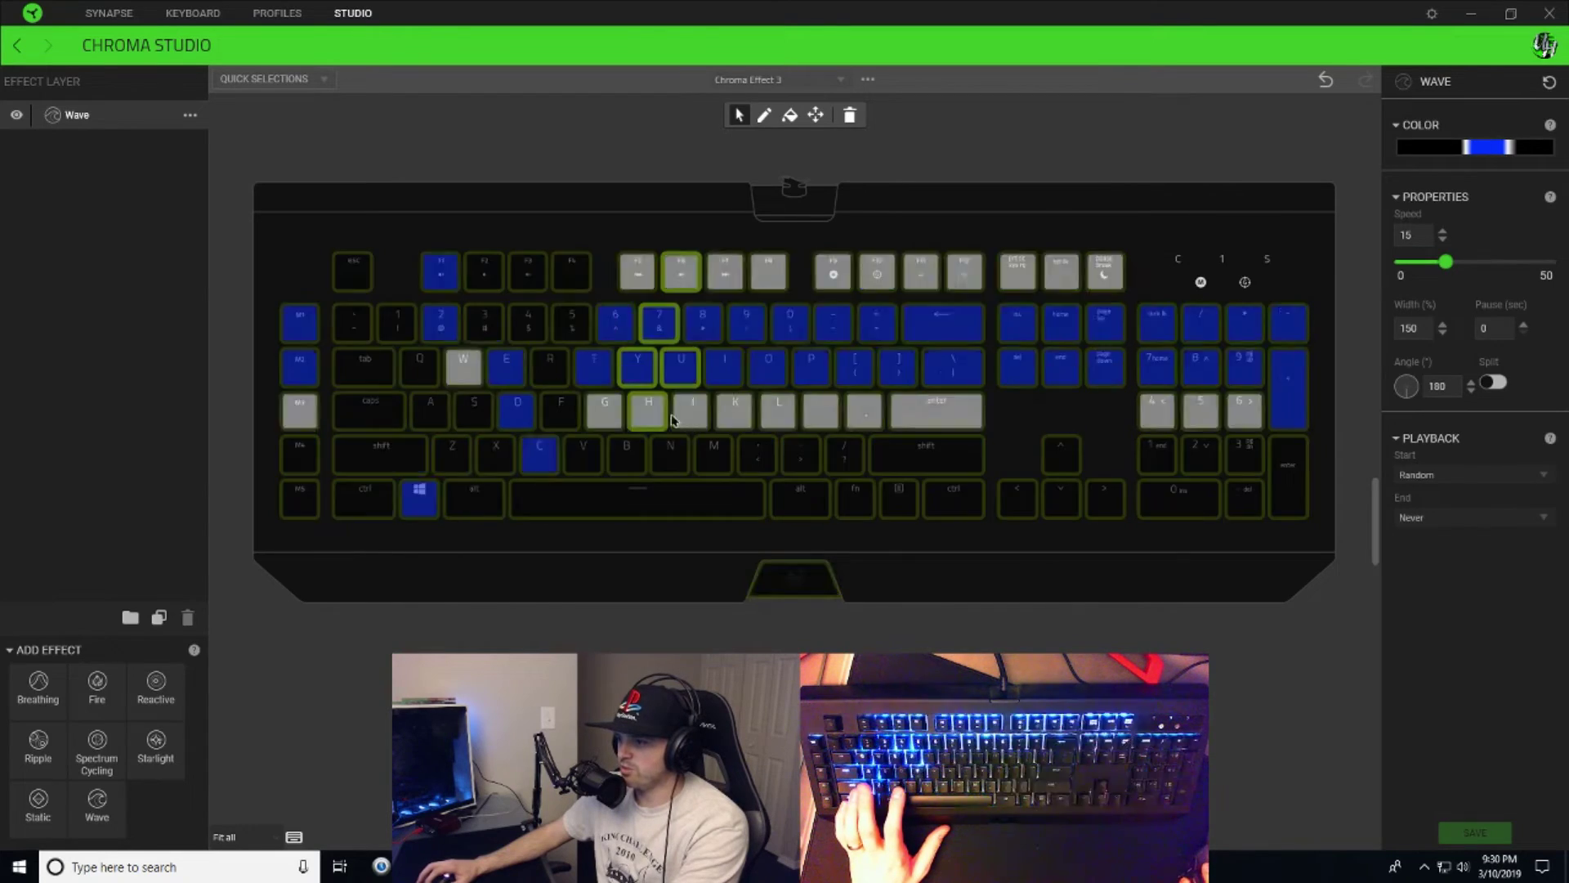